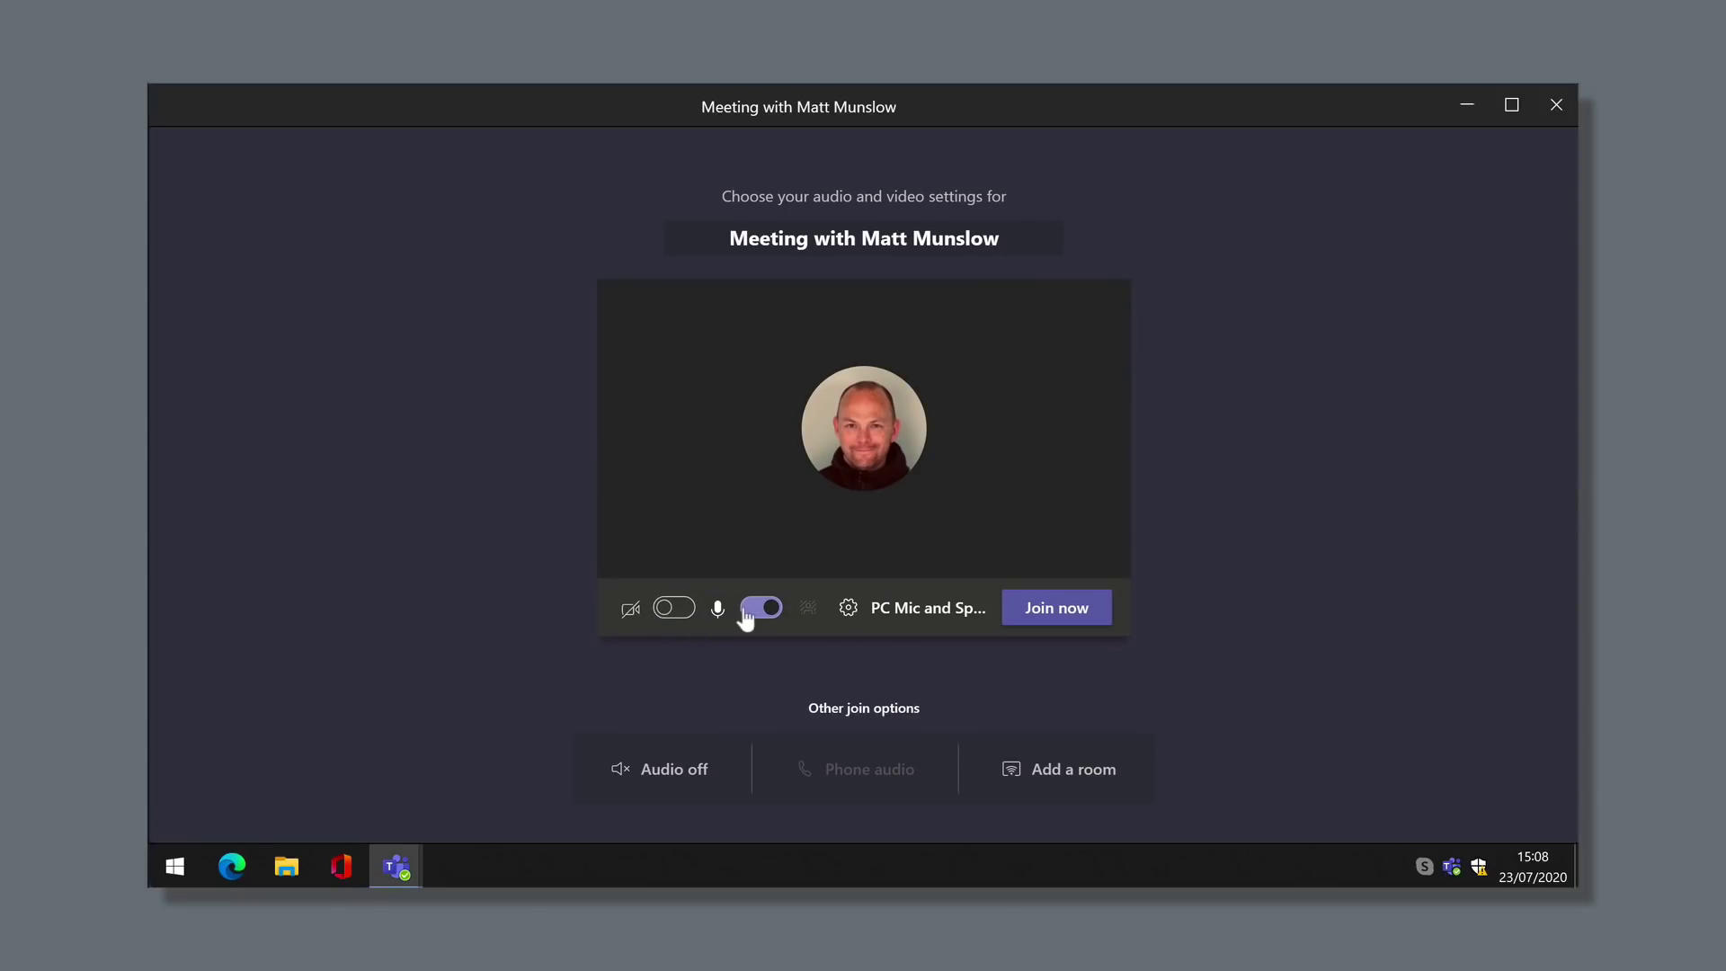
Join the meeting with the microphone muted, then shrink and reposition its window over the calendar
click(748, 612)
click(1033, 608)
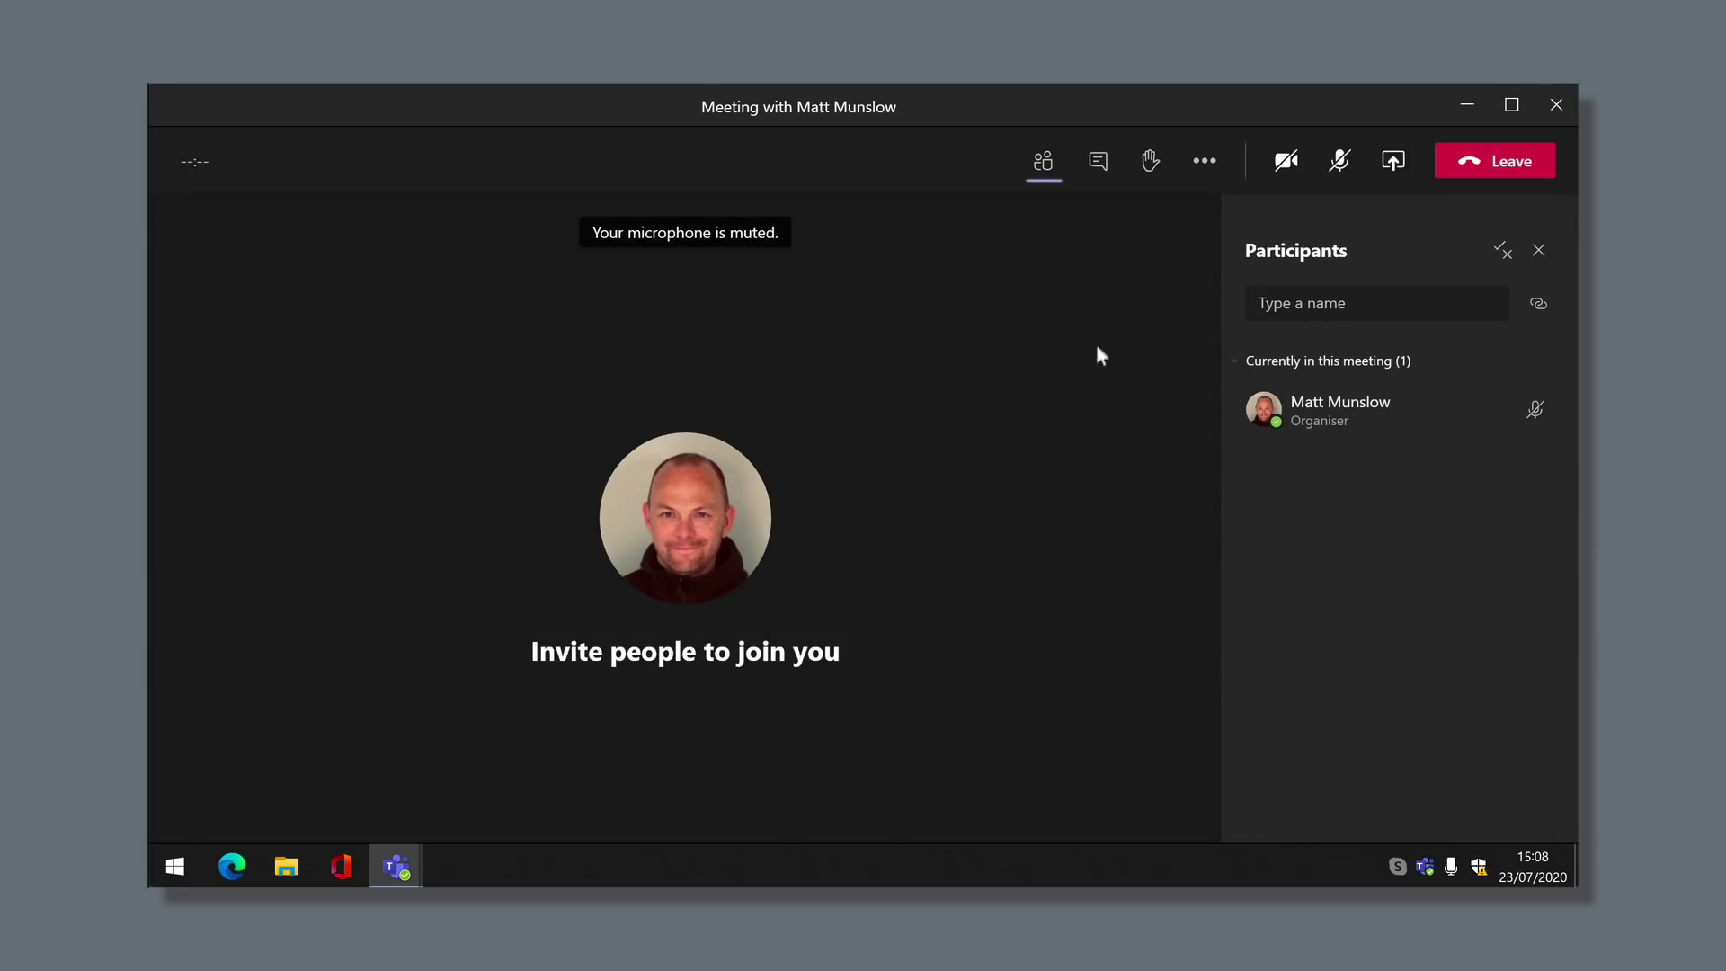
drag(1054, 120, 1146, 207)
drag(245, 180, 447, 266)
drag(590, 239, 414, 123)
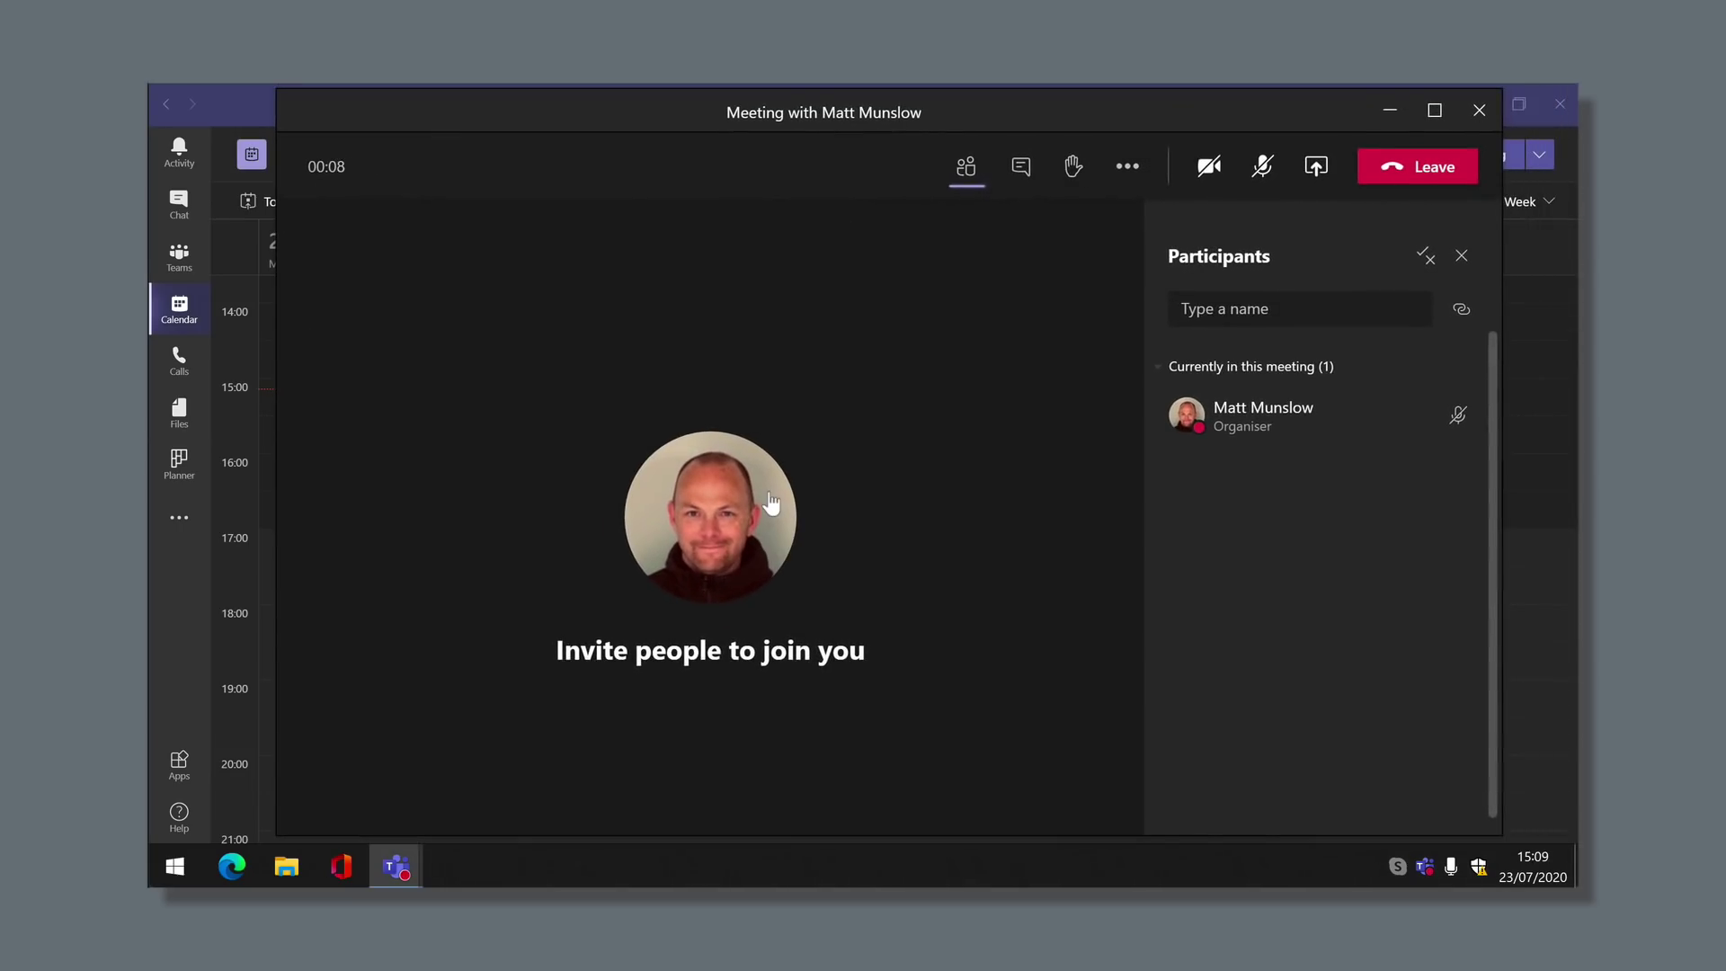
Snap the meeting window to the right half, pull it back out, and minimise it
mouse_move(770, 504)
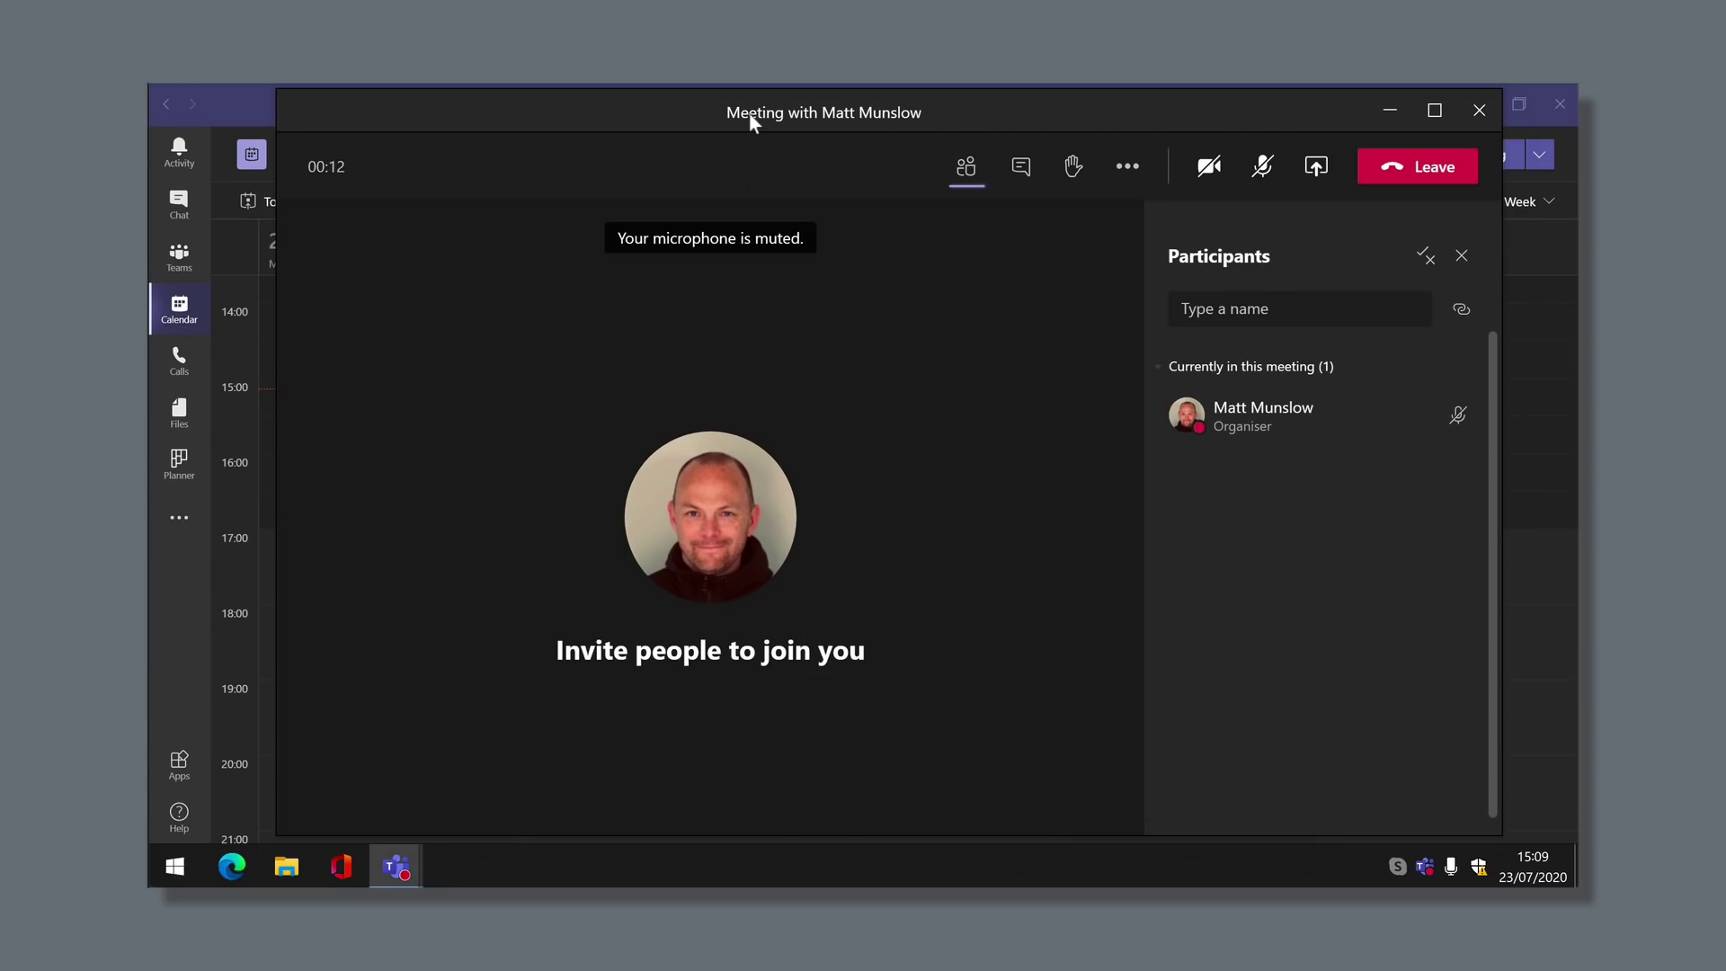
drag(751, 115, 1568, 151)
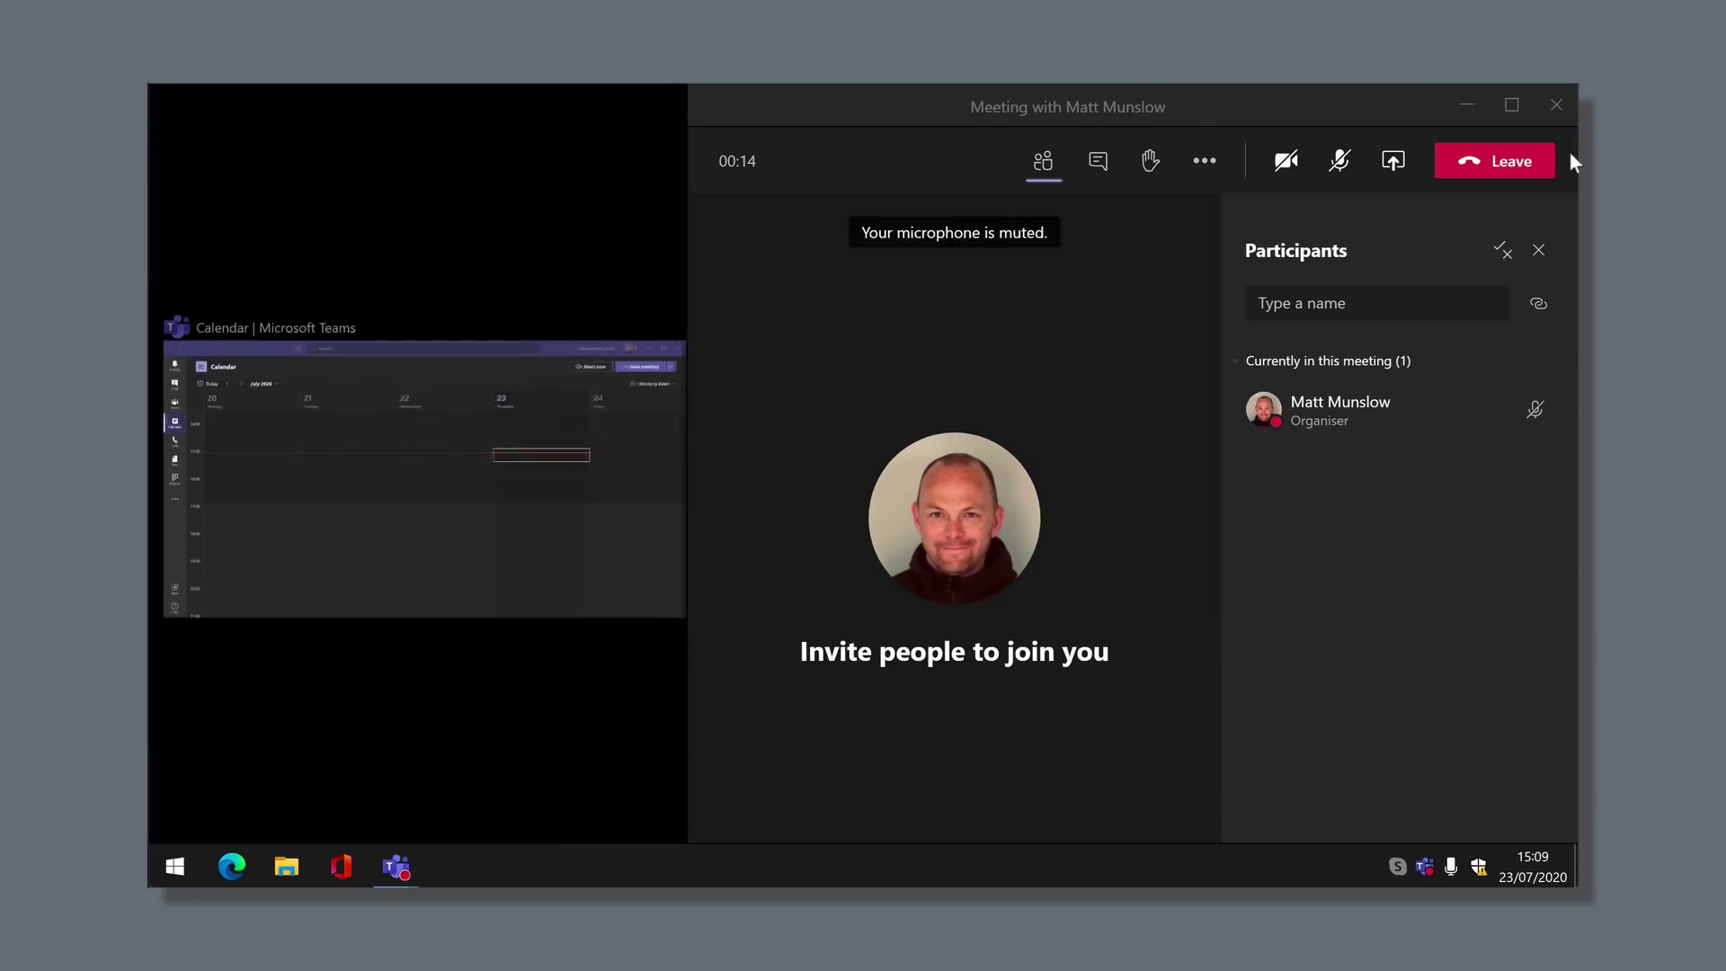
drag(1344, 108, 1214, 109)
click(1340, 109)
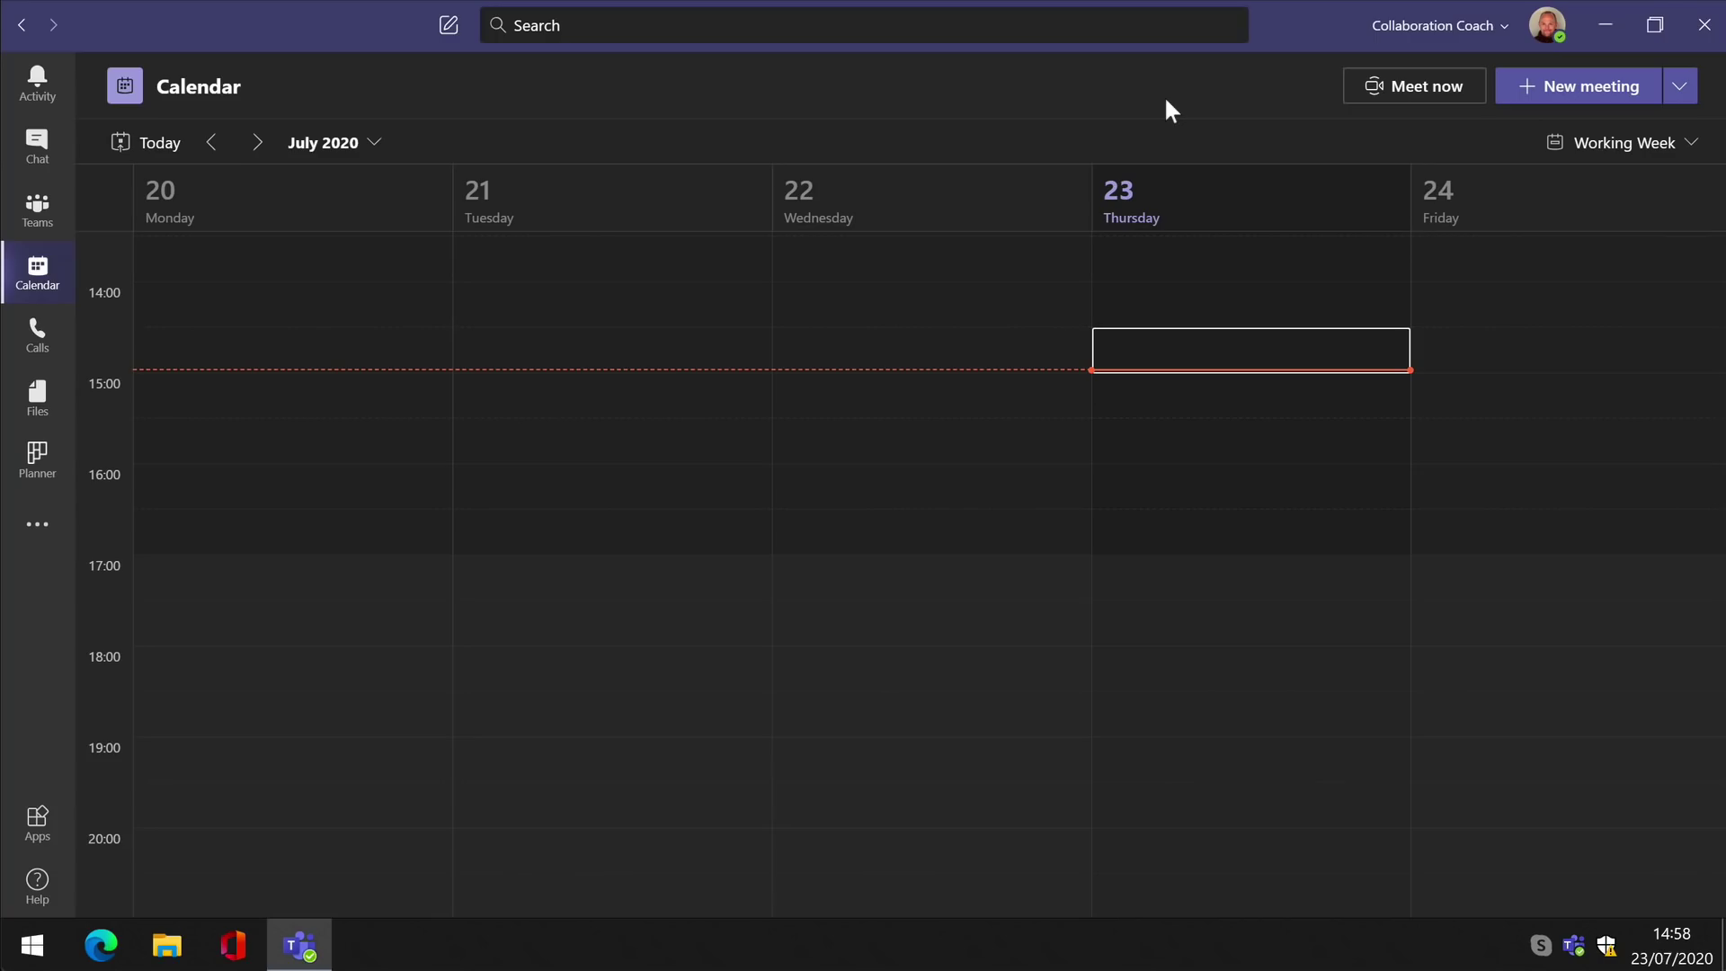
Check for Teams updates and confirm 'Turn on new meeting experience' is ticked in Settings
click(1551, 43)
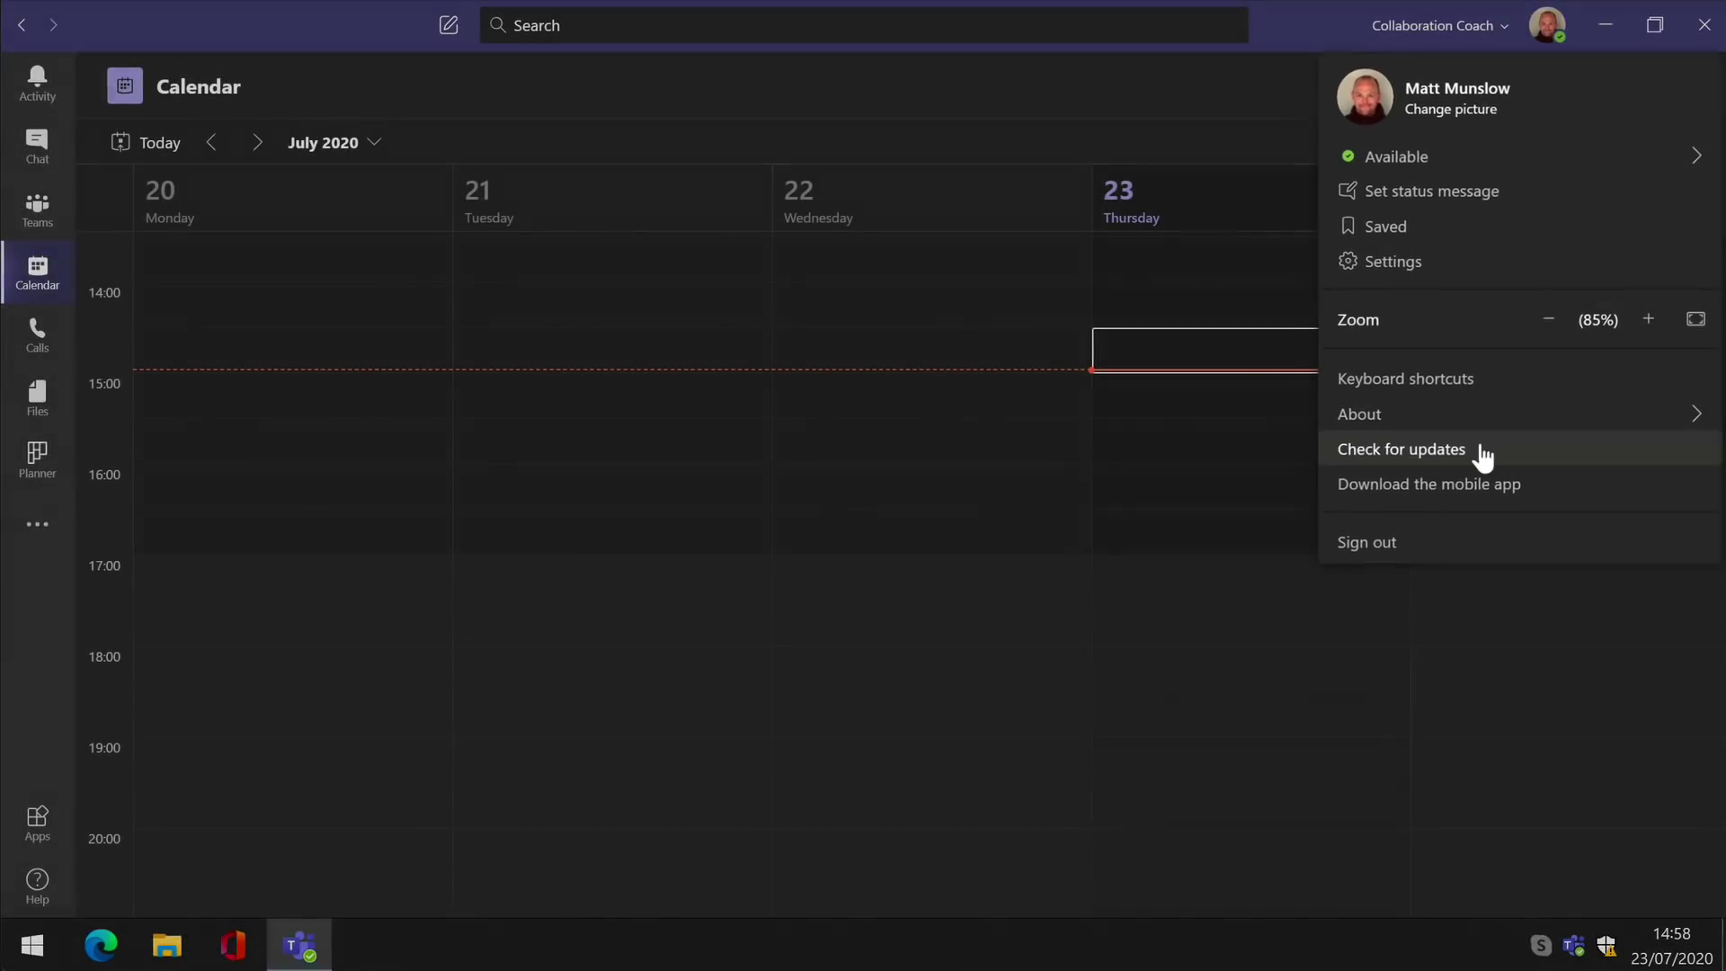
click(1479, 462)
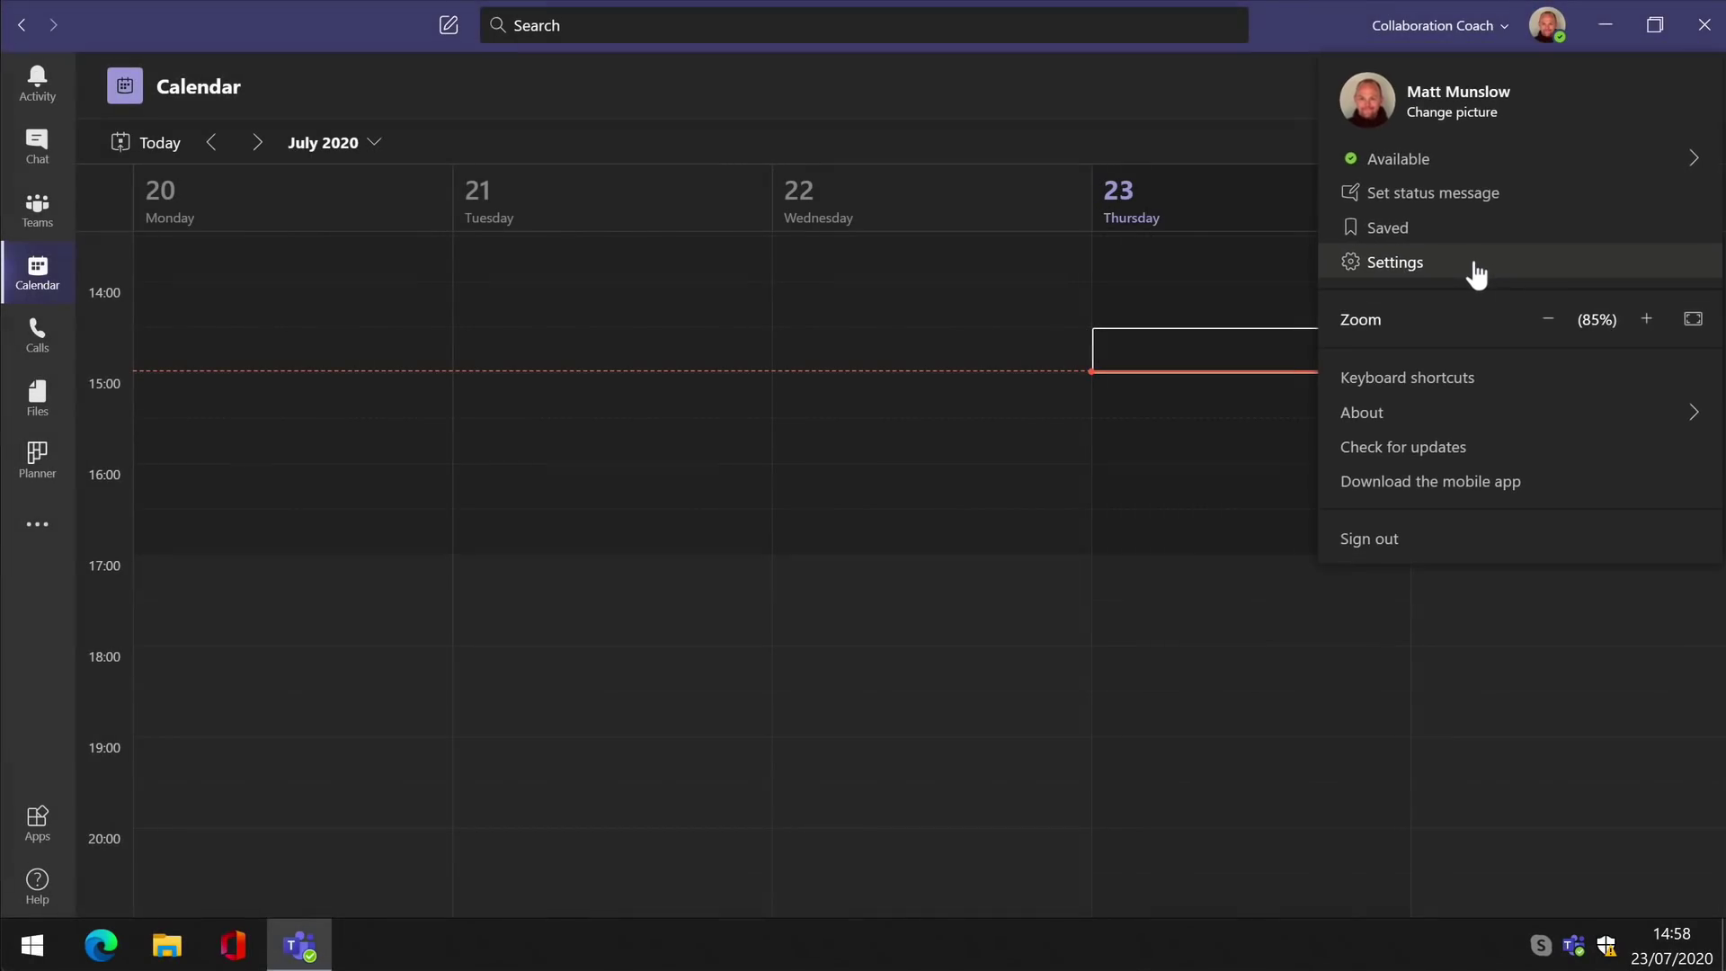
click(1475, 267)
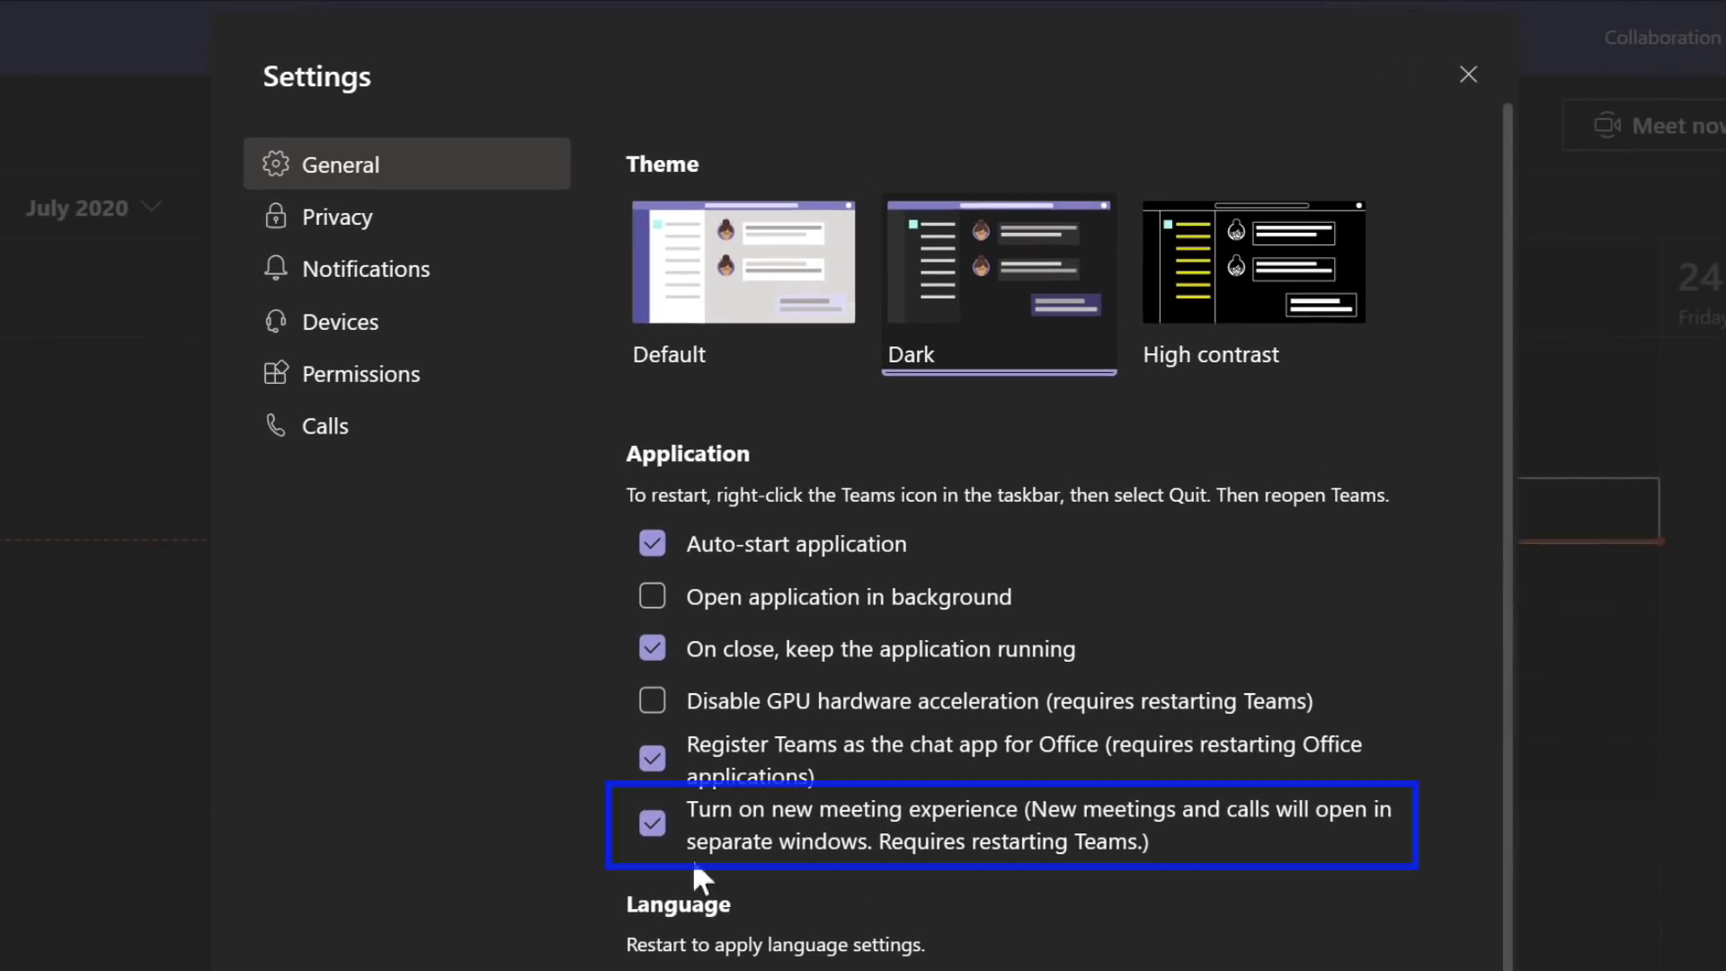
click(654, 825)
click(655, 825)
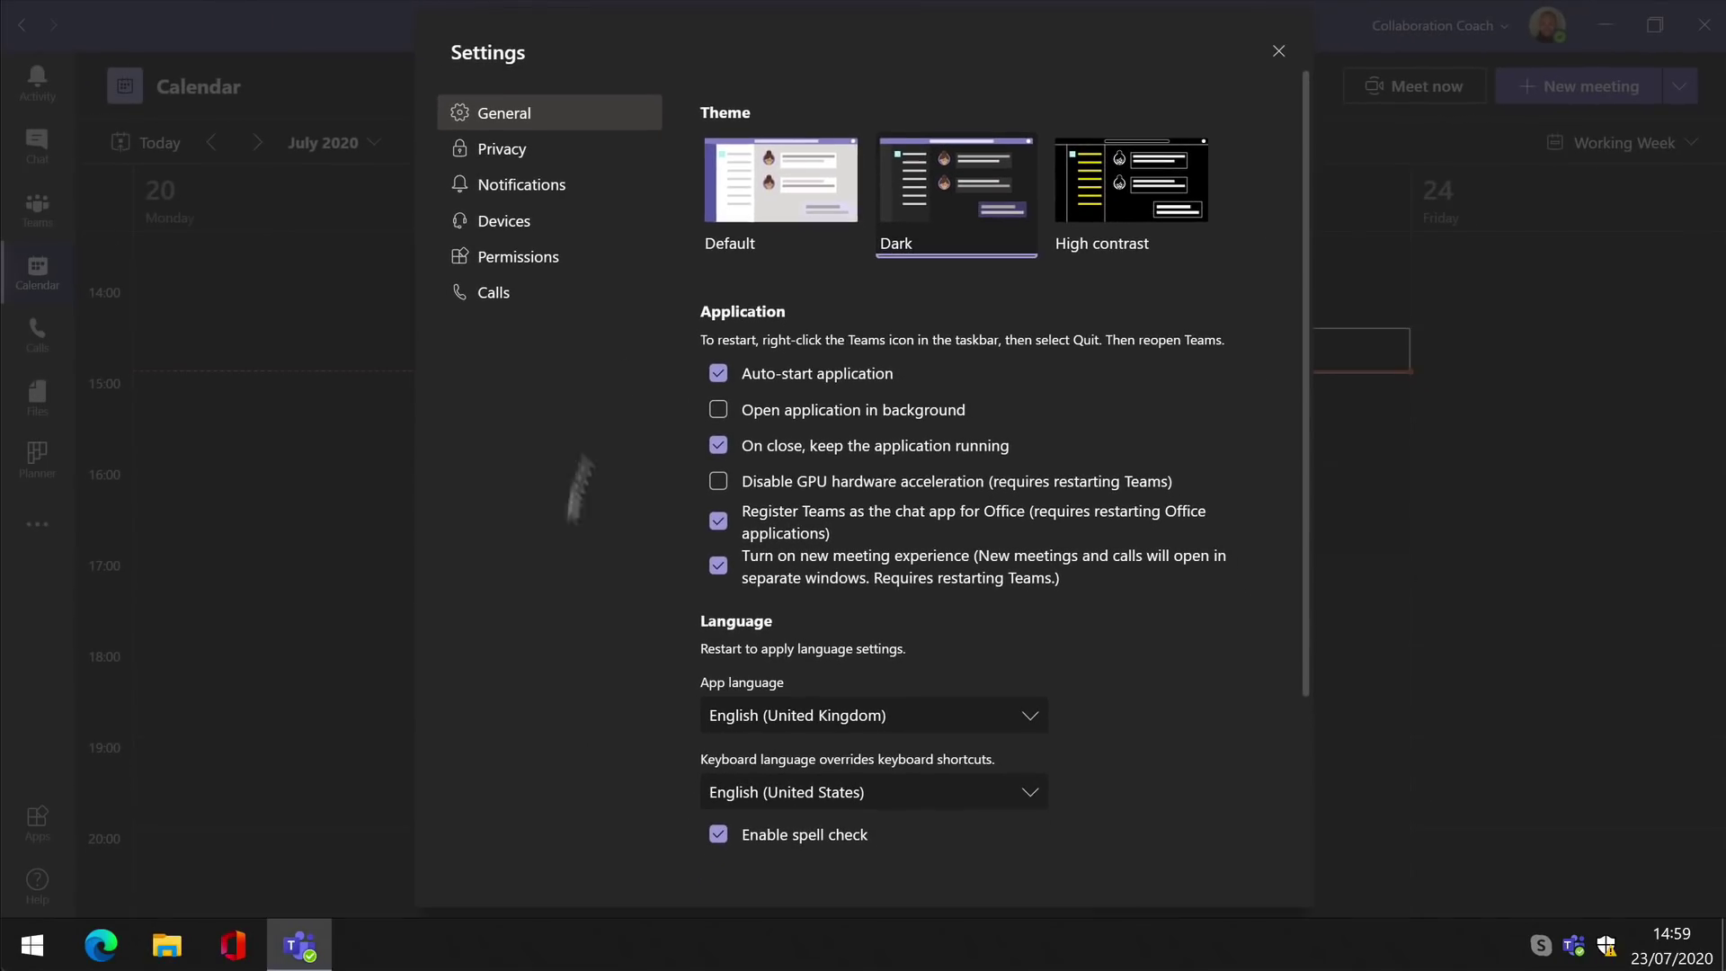
Close Settings and bring up the Teams system-tray menu to quit the app
click(1277, 52)
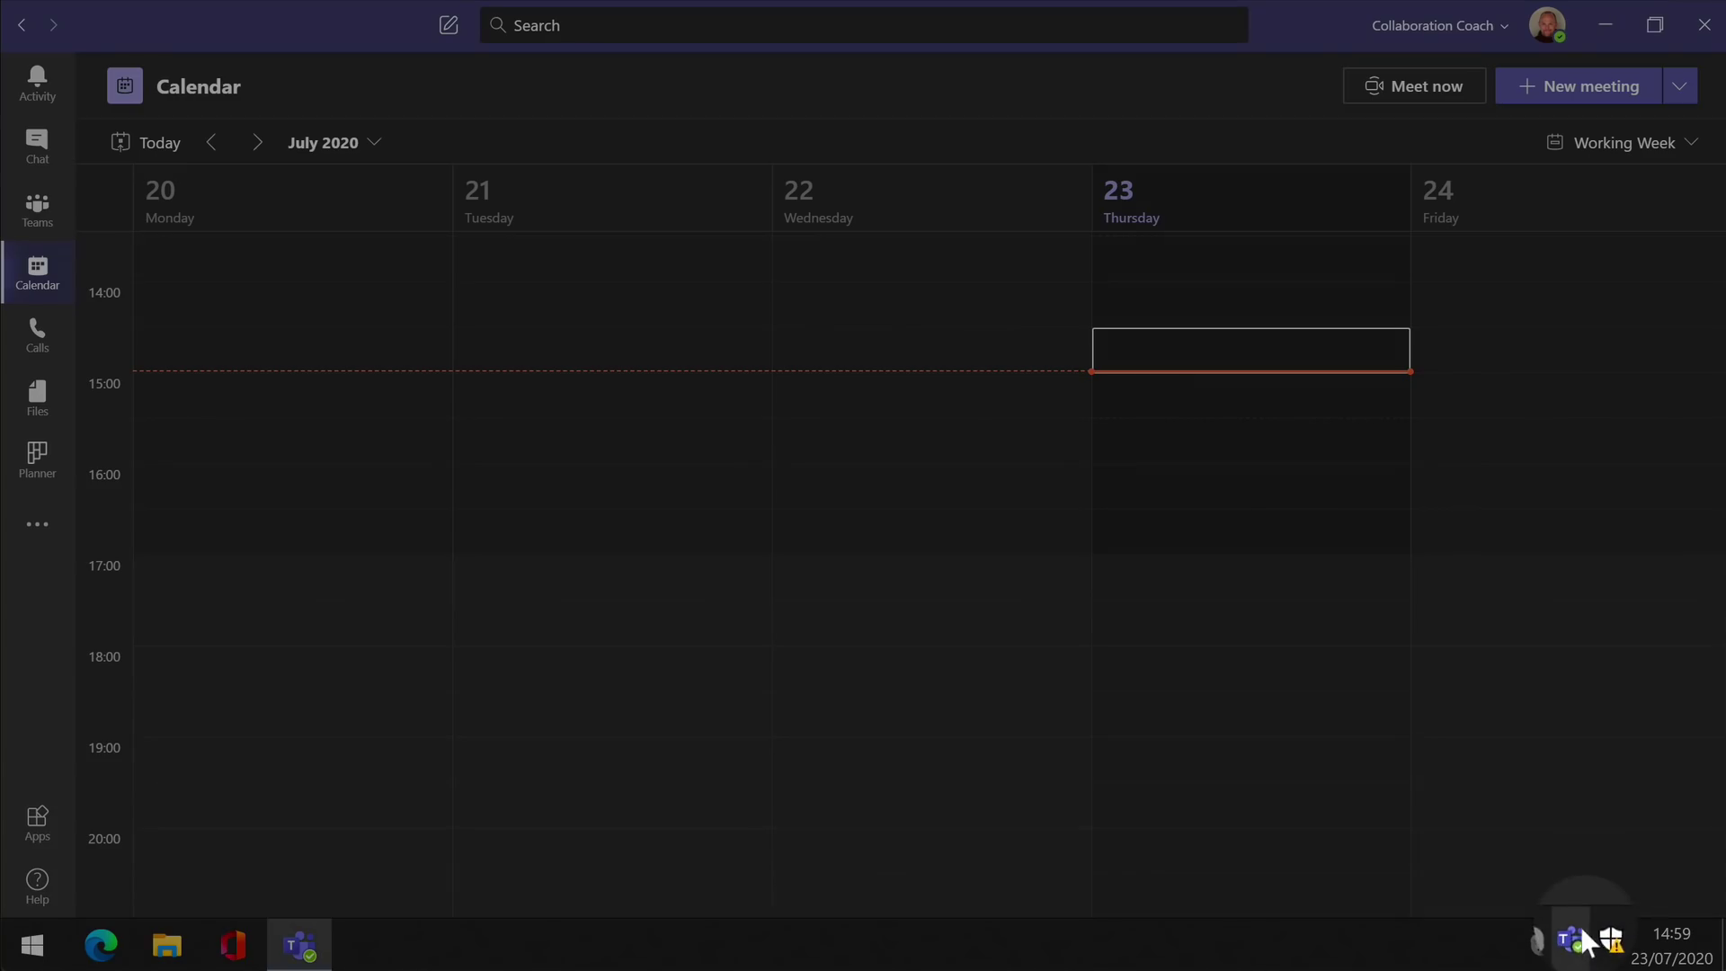
right_click(1582, 932)
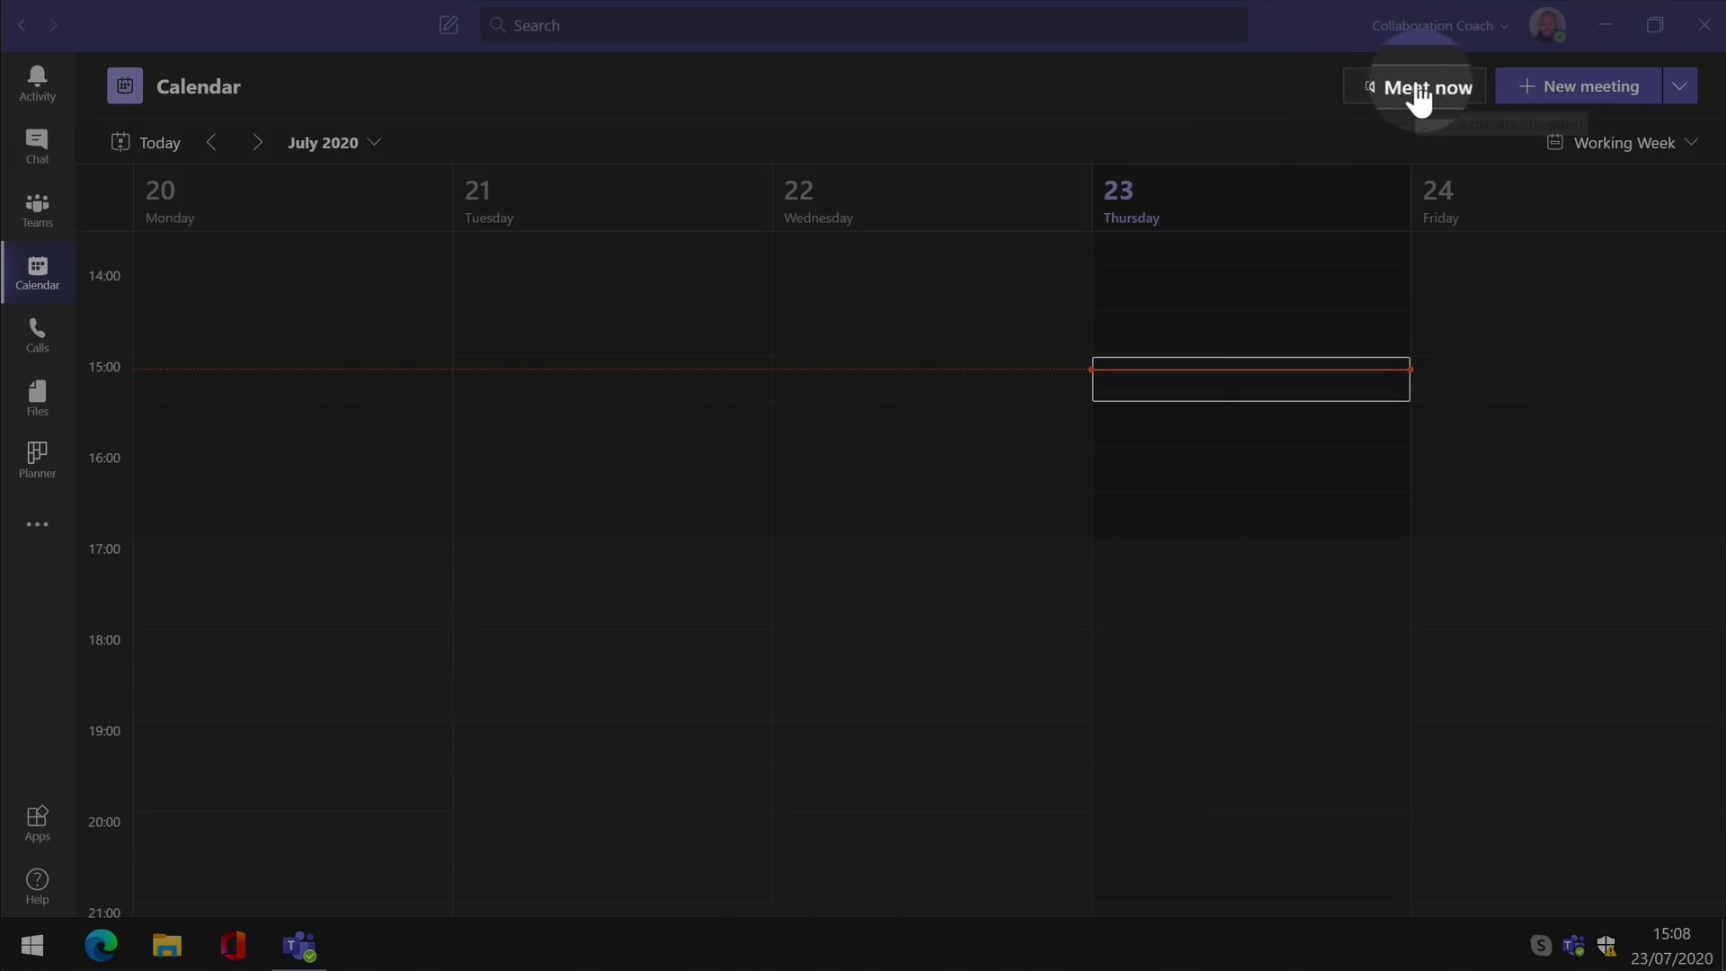
Start an instant meeting and join with the camera off and microphone muted
click(1422, 90)
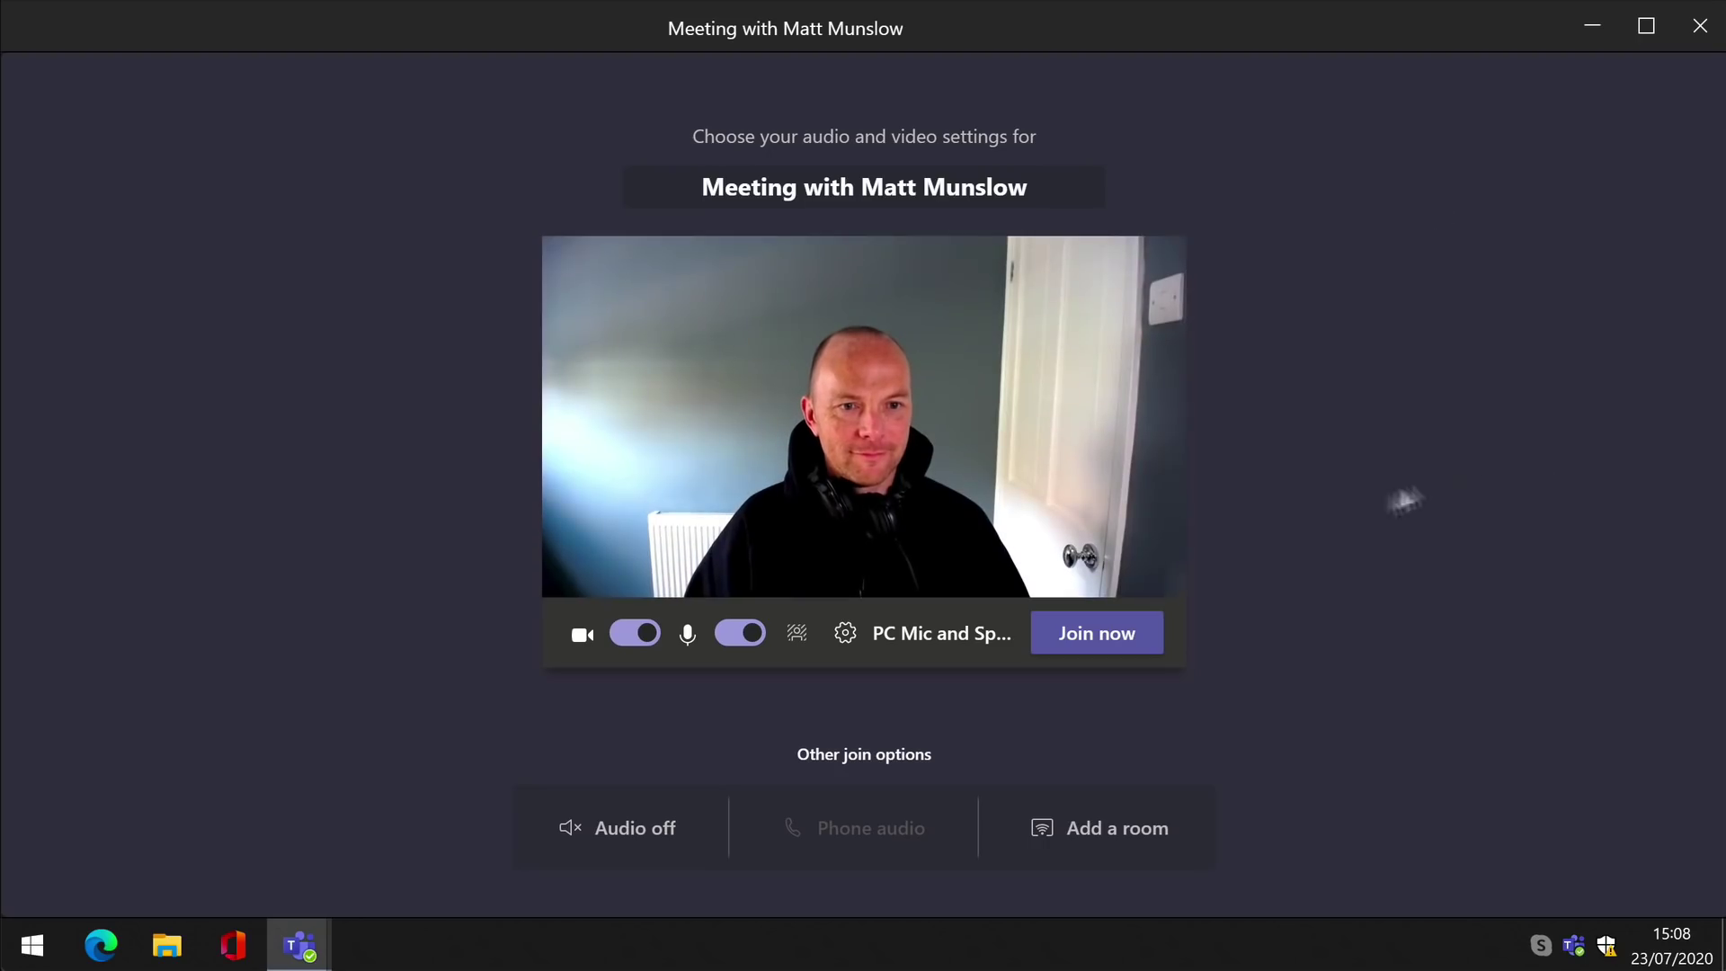
click(661, 640)
click(724, 636)
click(1072, 634)
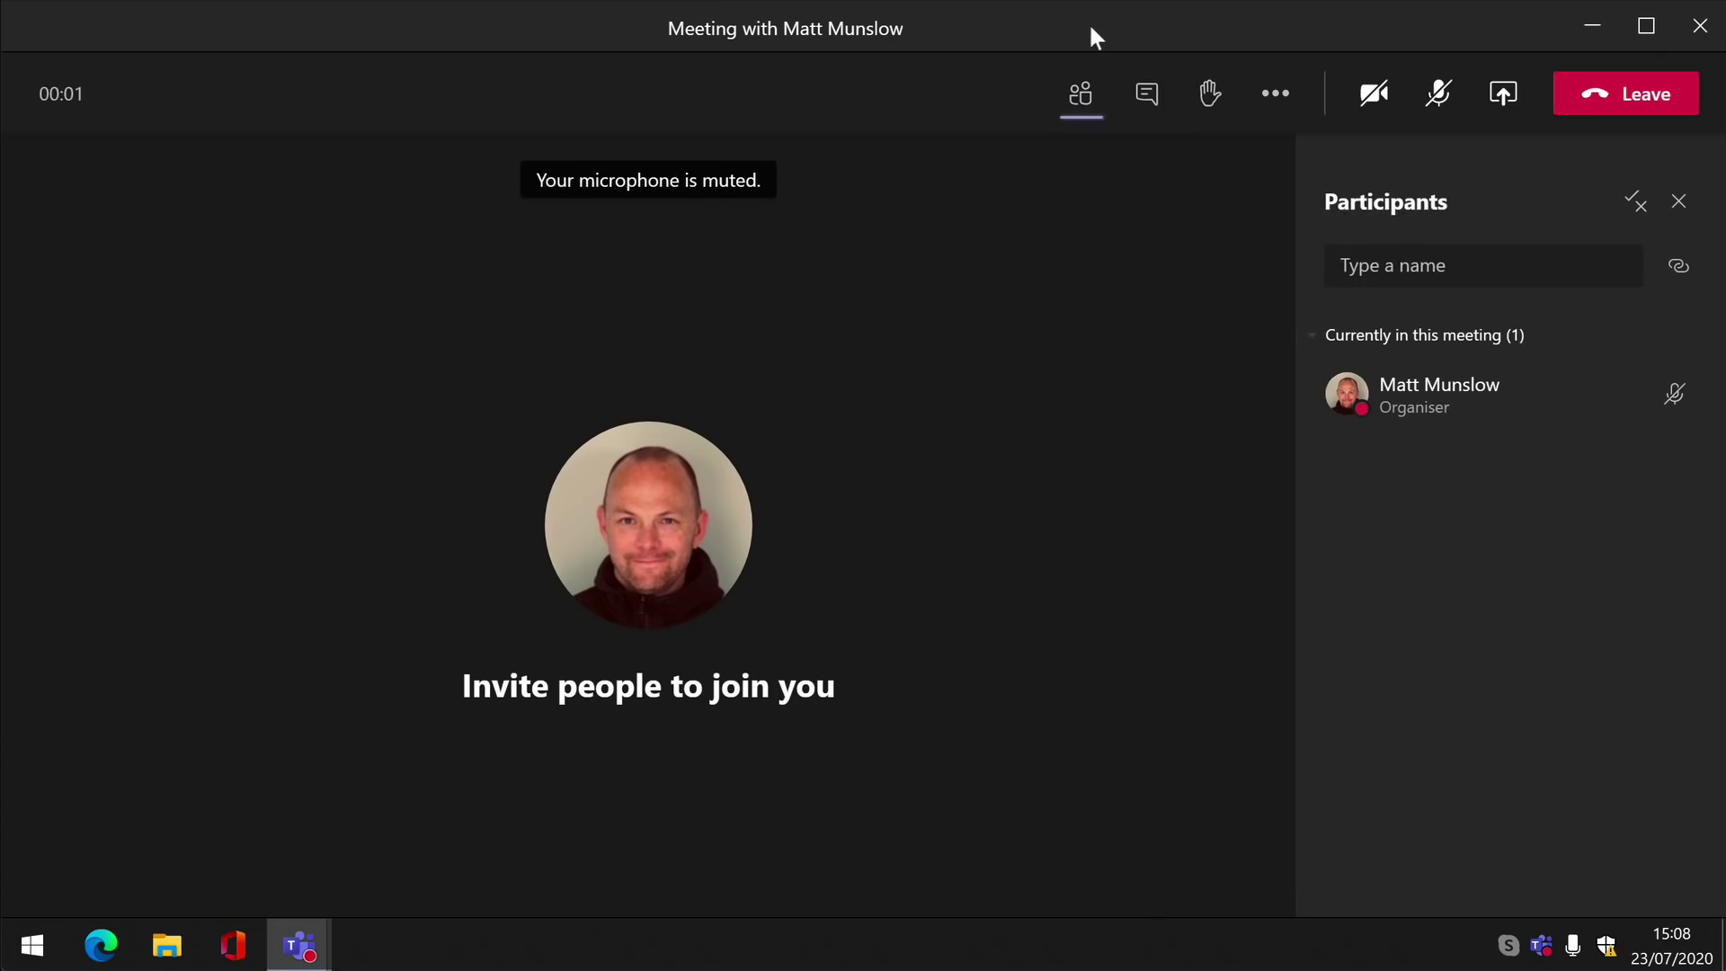
Resize and move the meeting window, then shrink it to the compact call monitor
drag(1091, 35, 1186, 154)
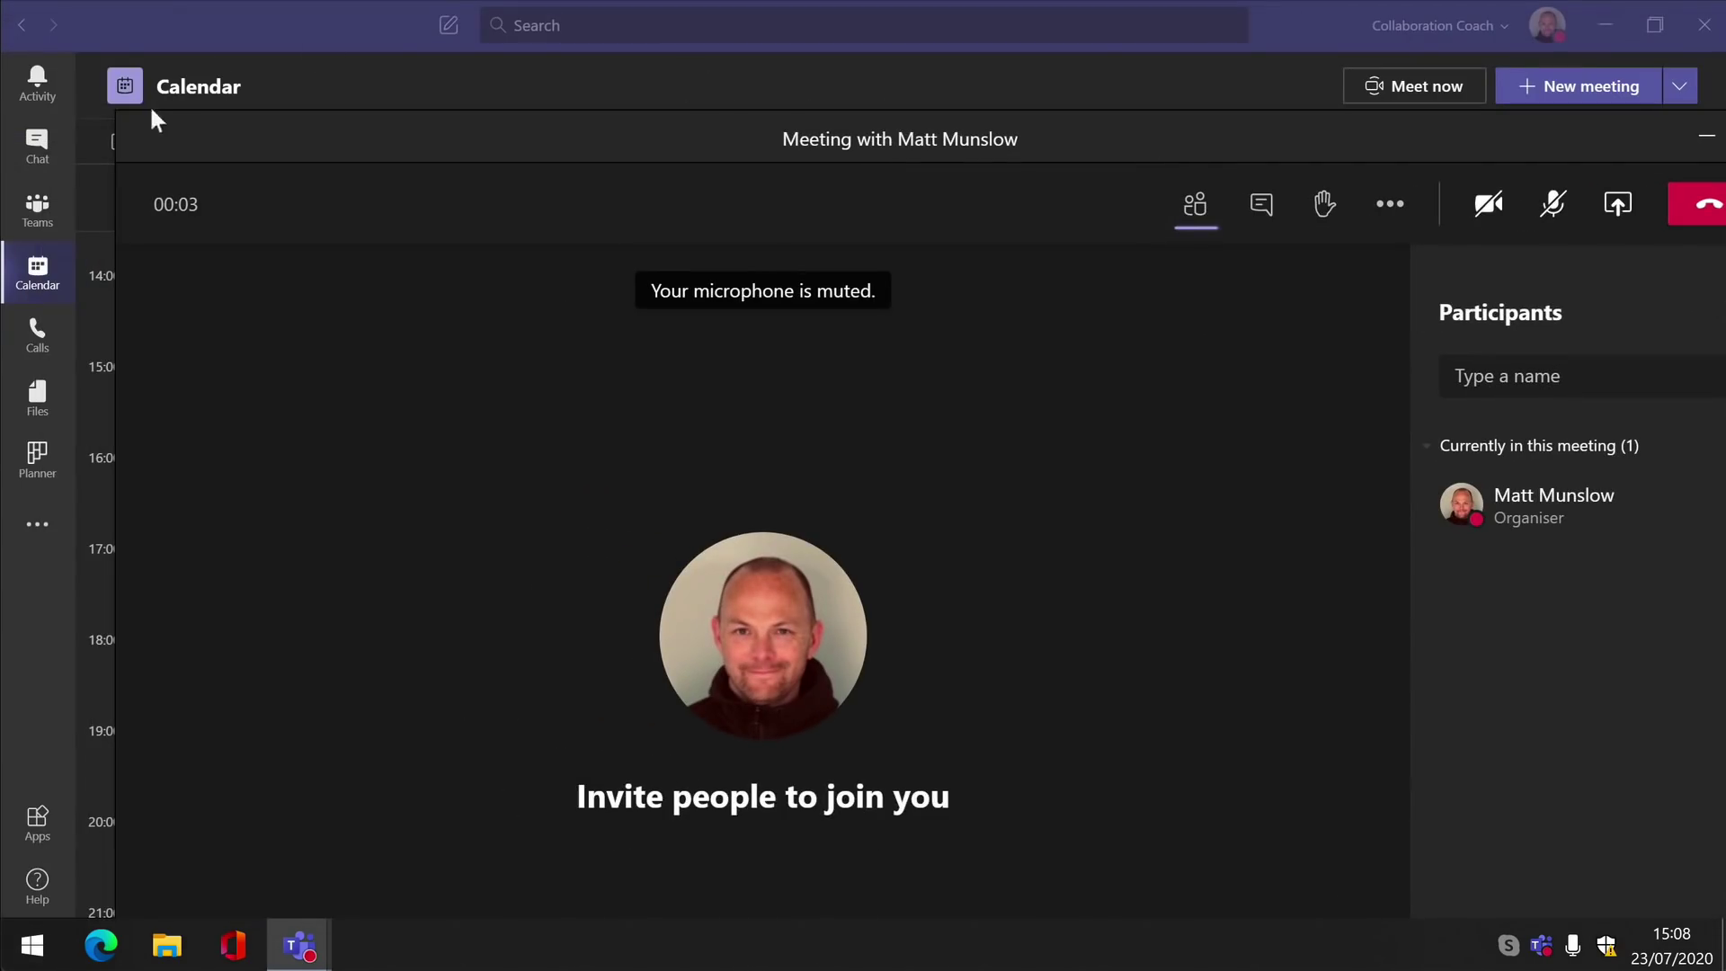
drag(118, 114, 357, 220)
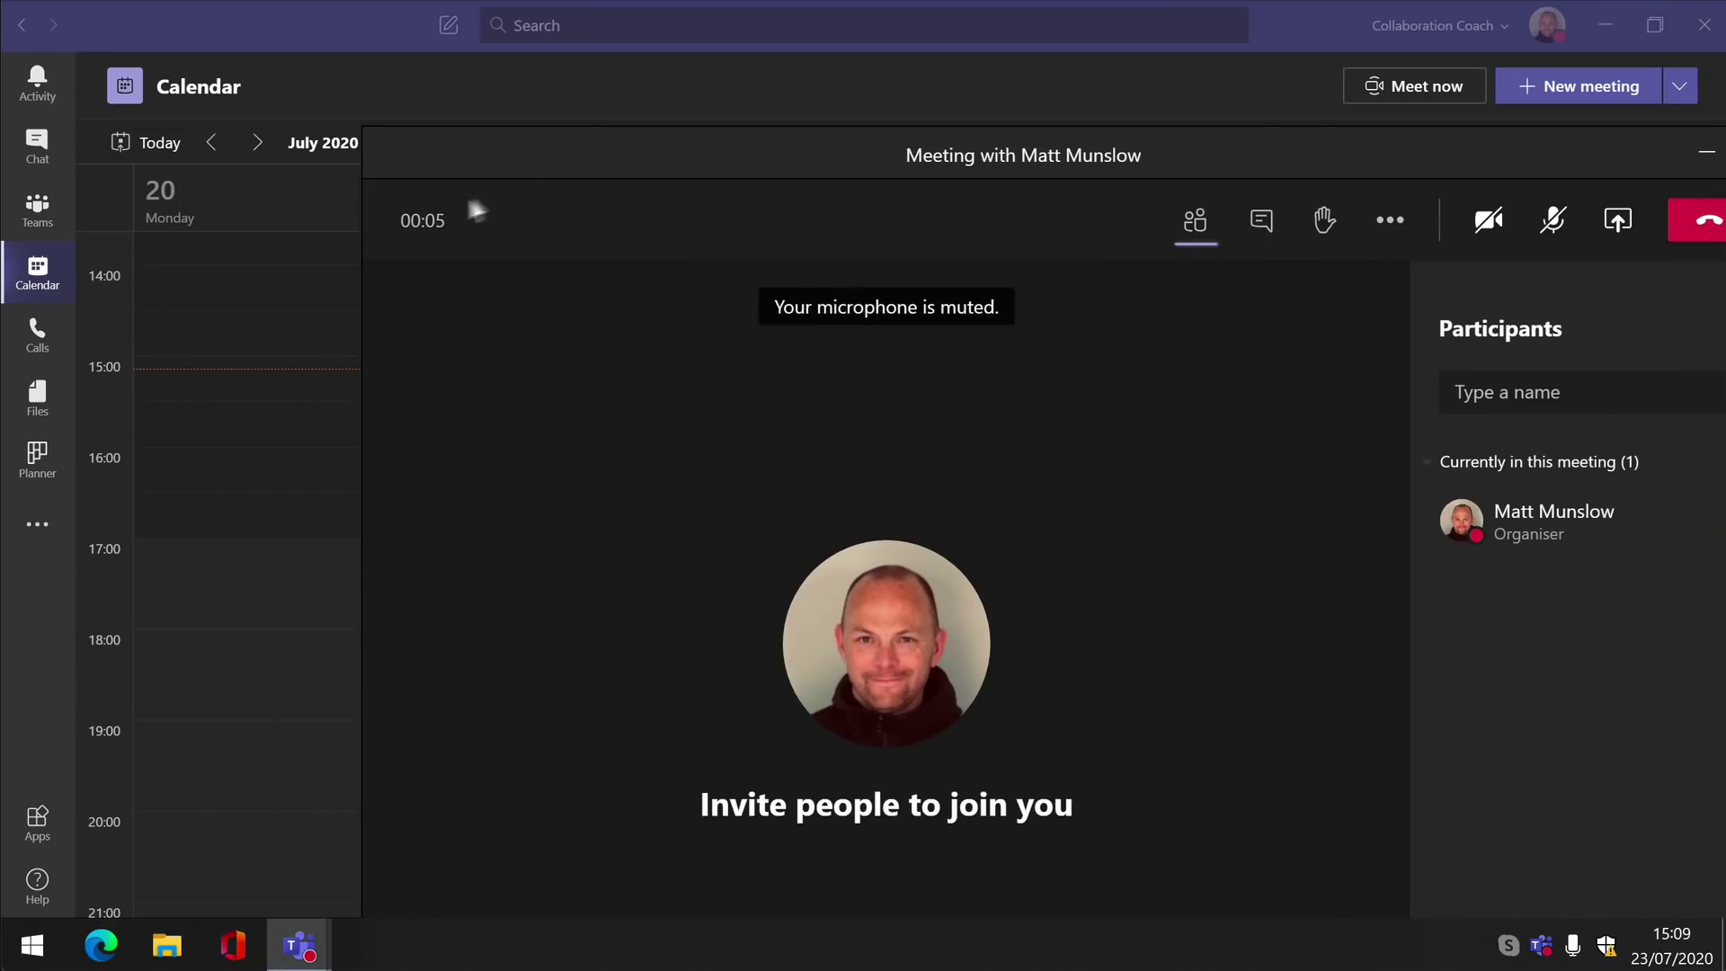
drag(522, 161, 324, 58)
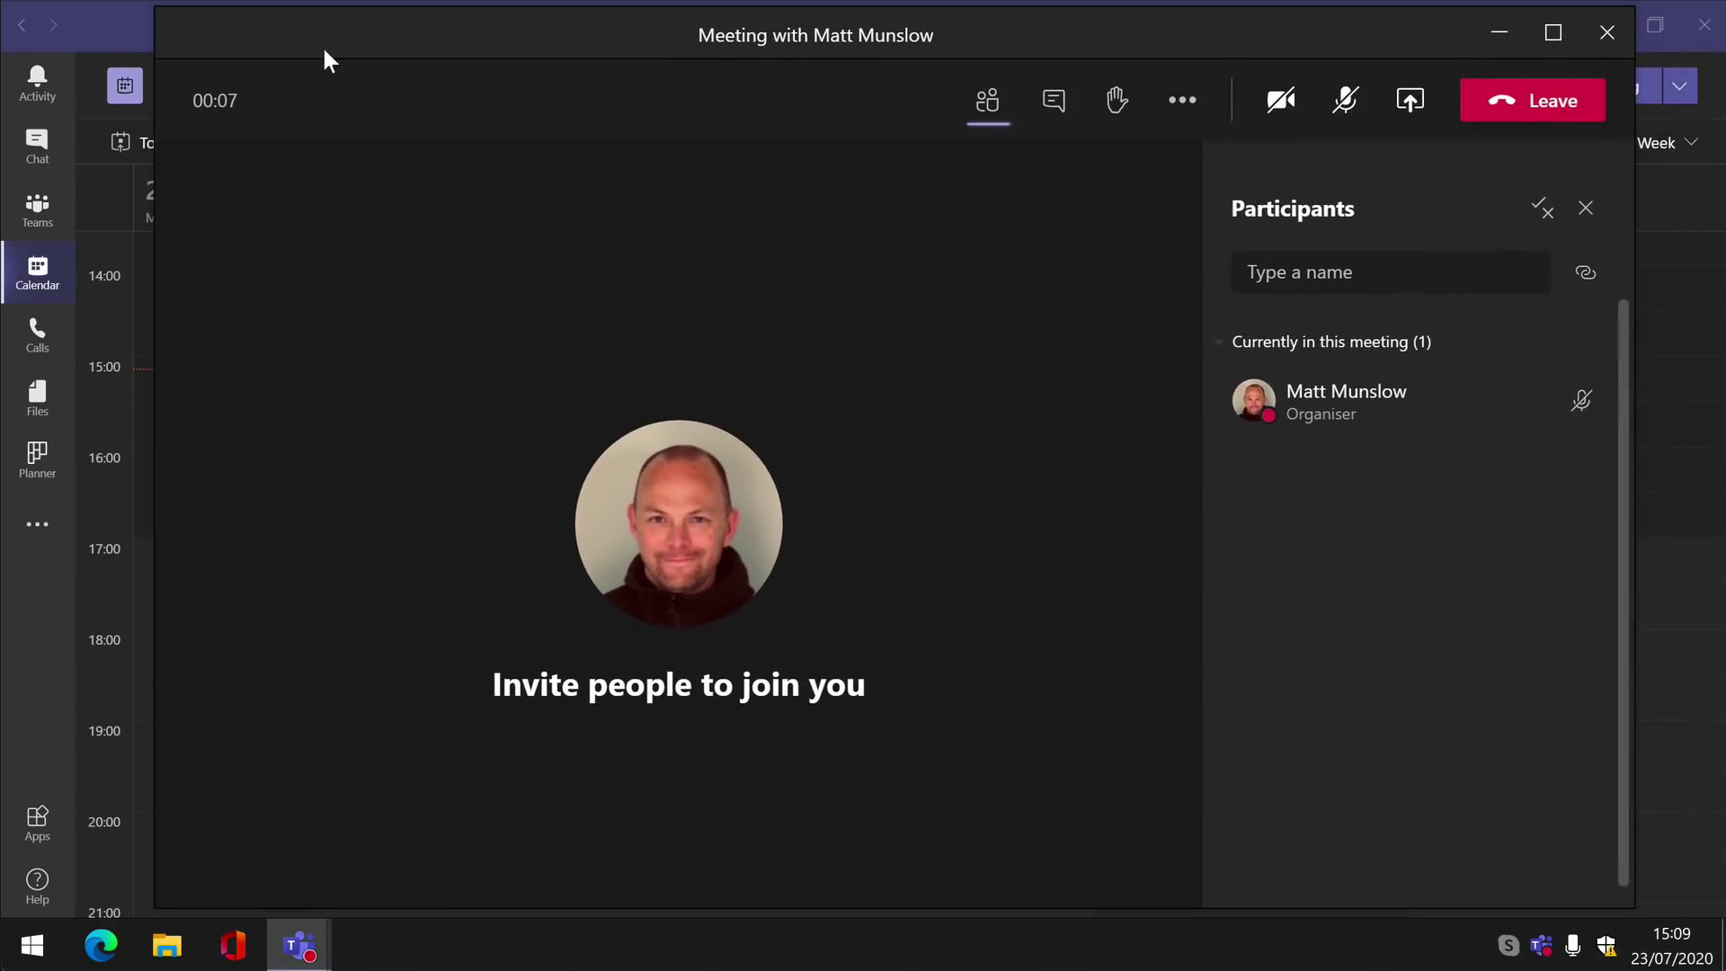
mouse_move(751, 506)
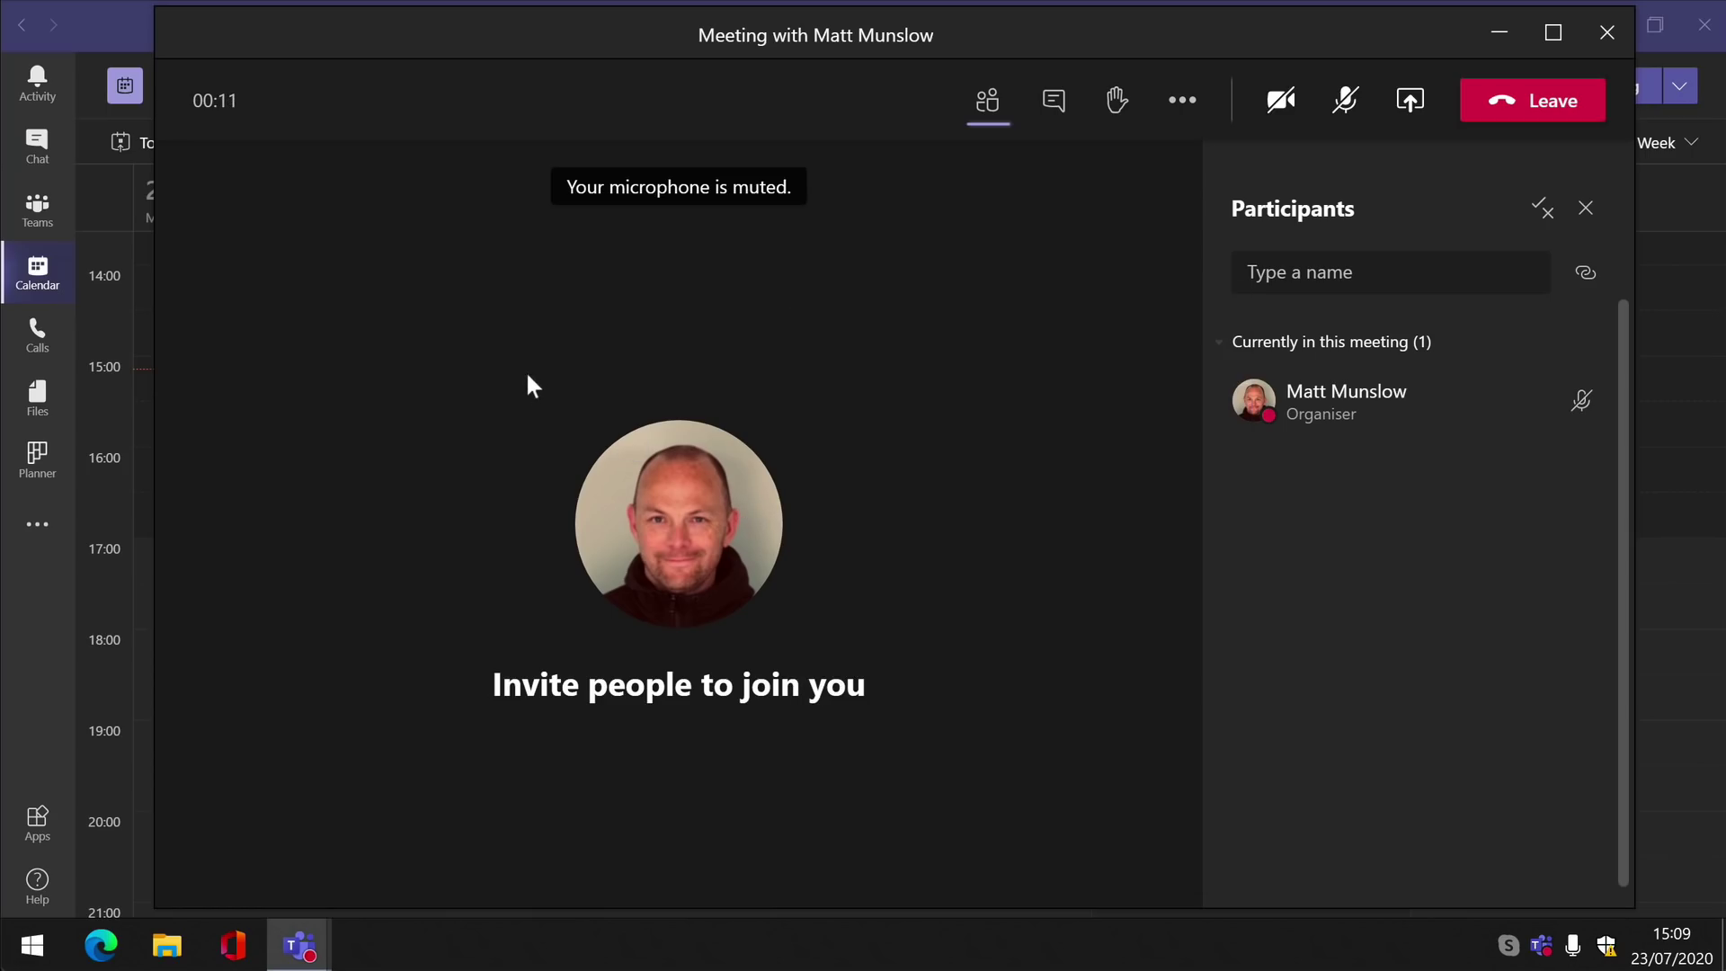
drag(725, 34, 1725, 79)
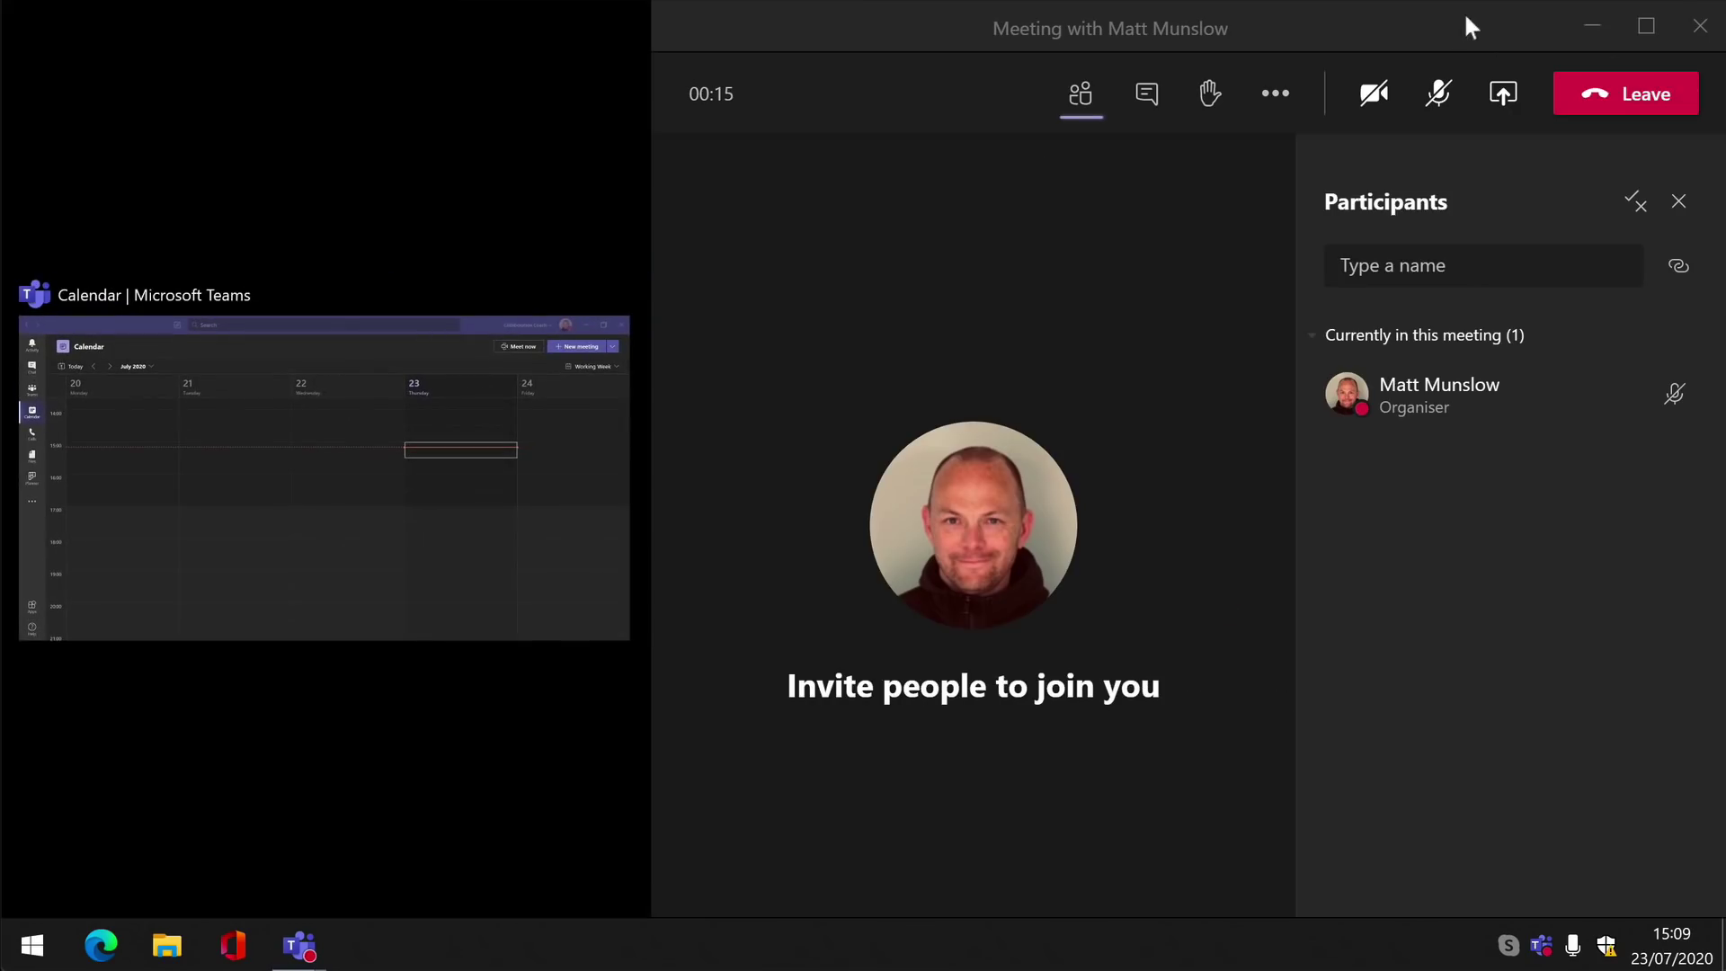
drag(1430, 25, 1290, 43)
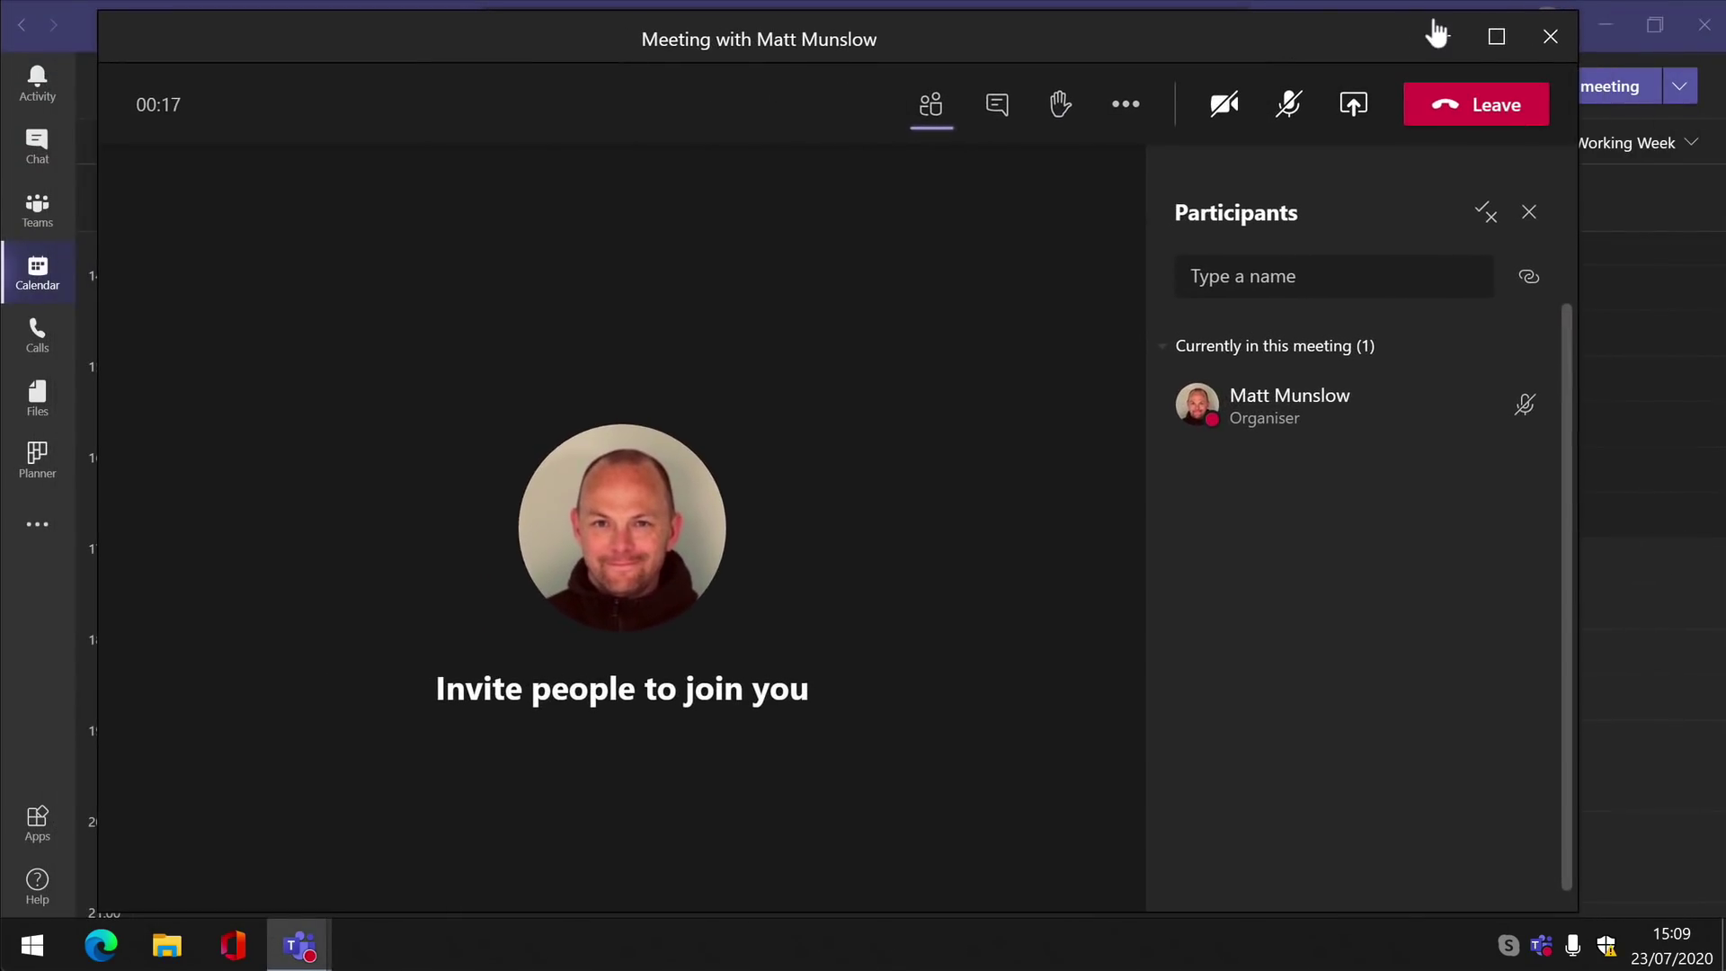
click(1438, 38)
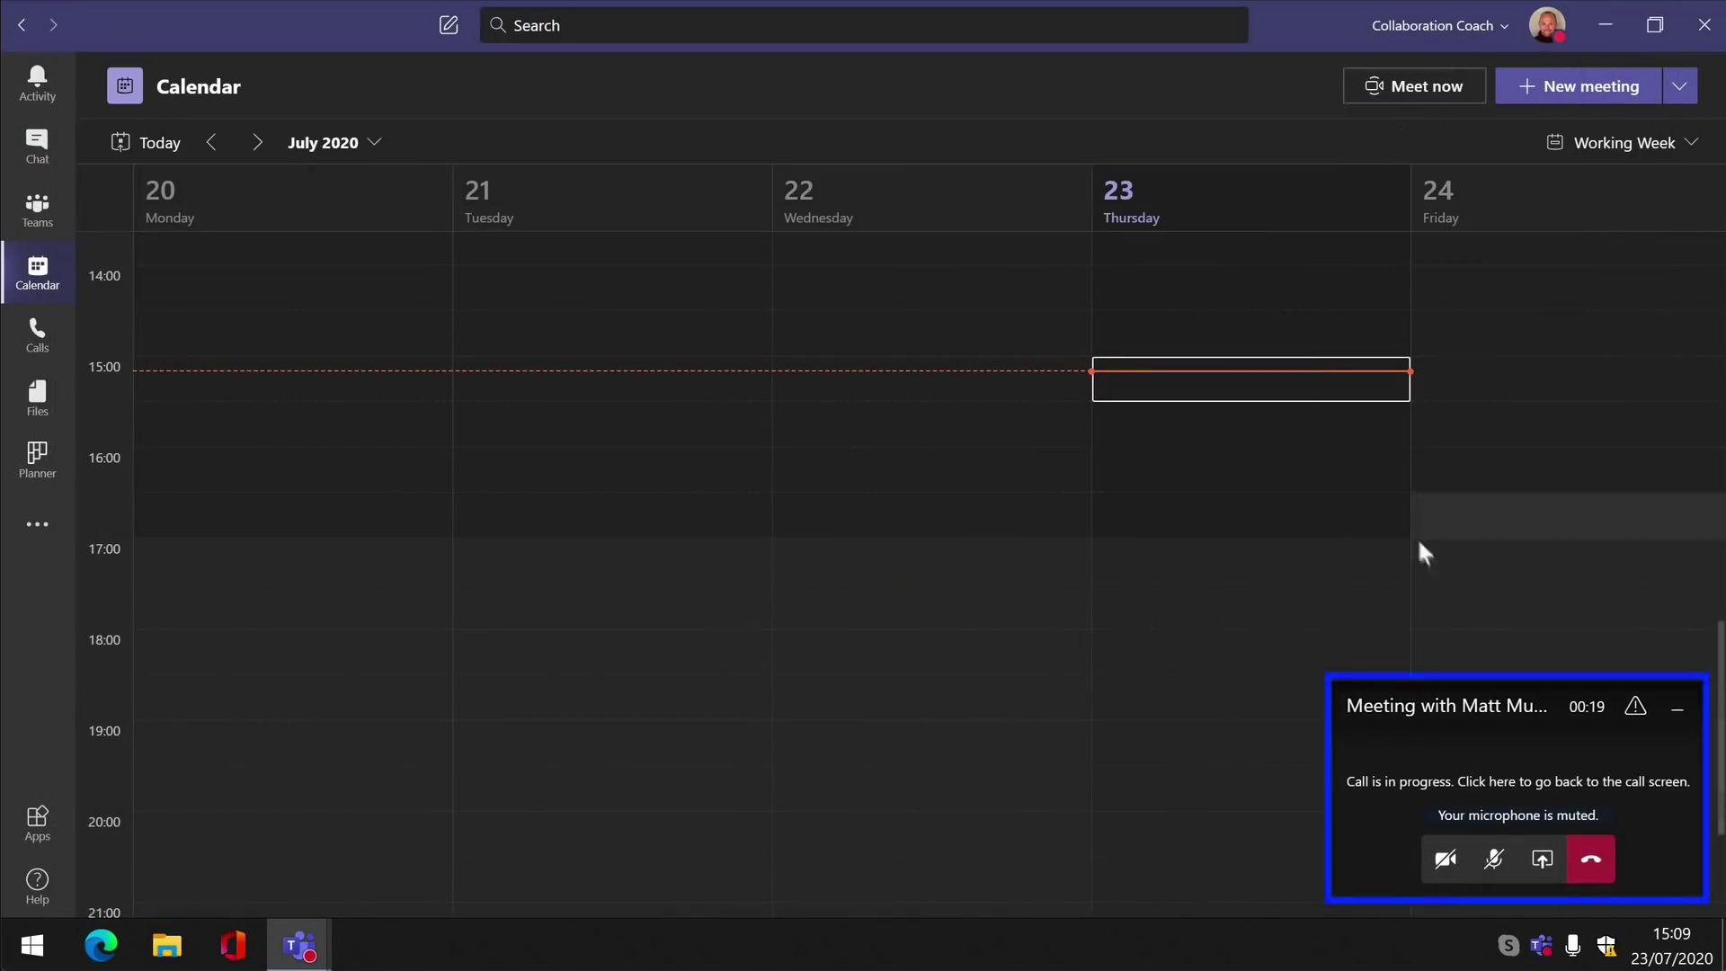
Move the compact call monitor left, then bring the full meeting window back to the front
drag(1485, 715, 384, 658)
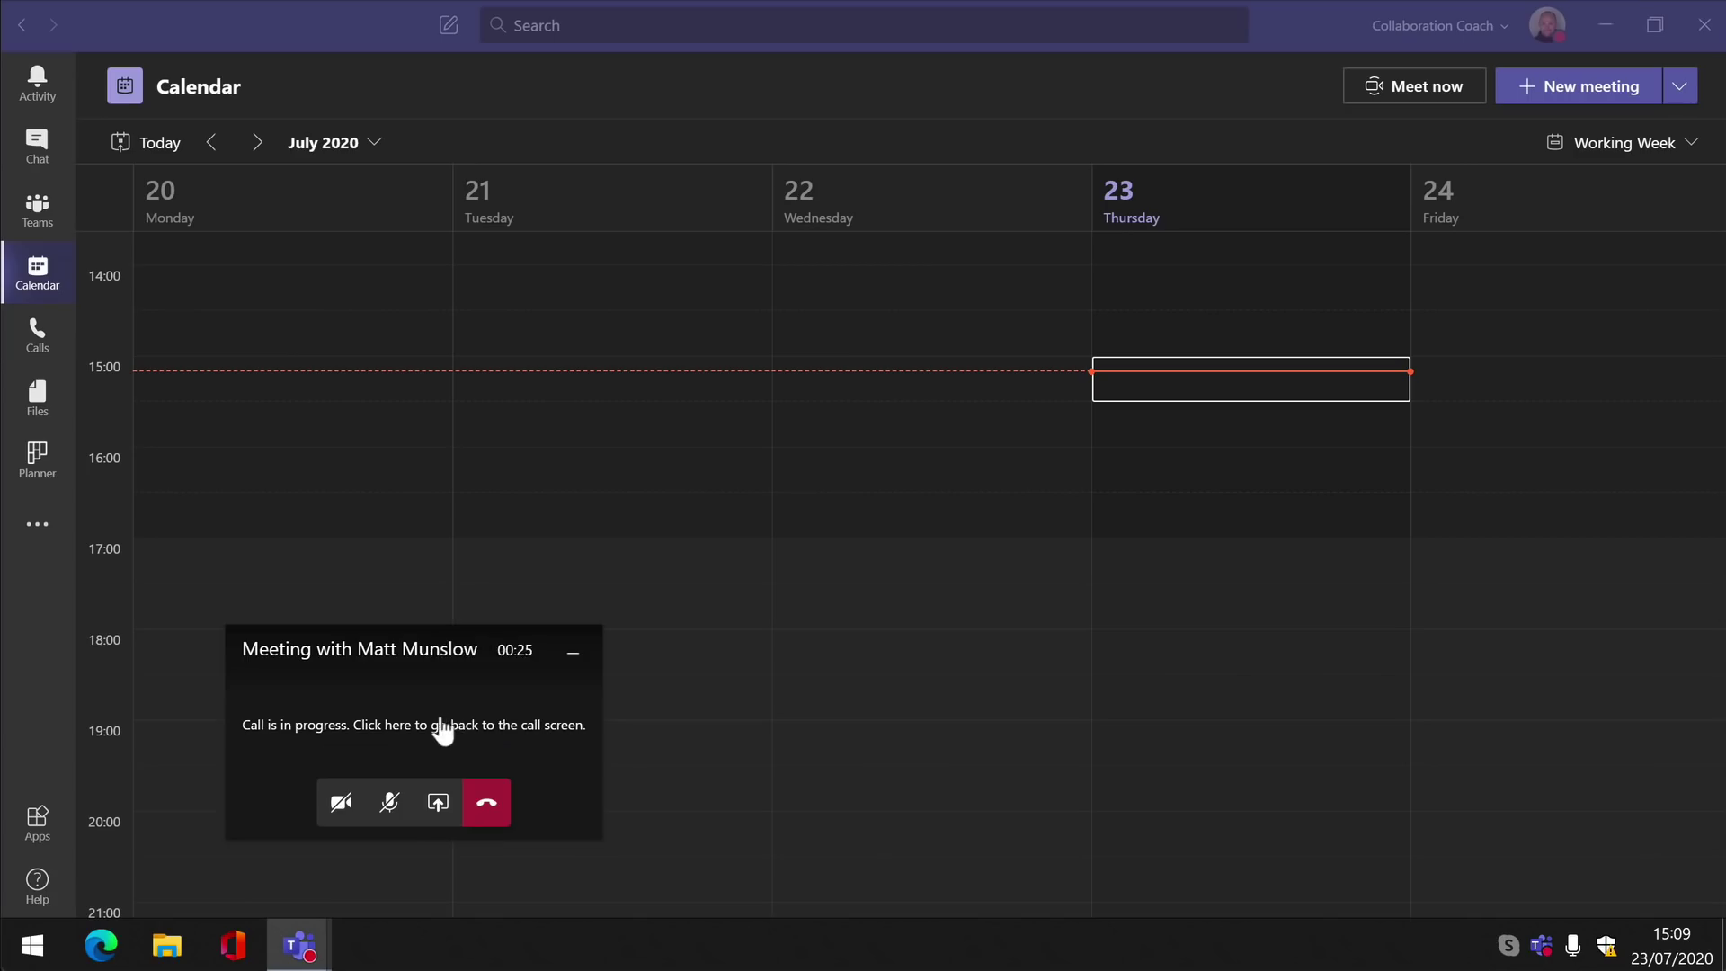
click(447, 726)
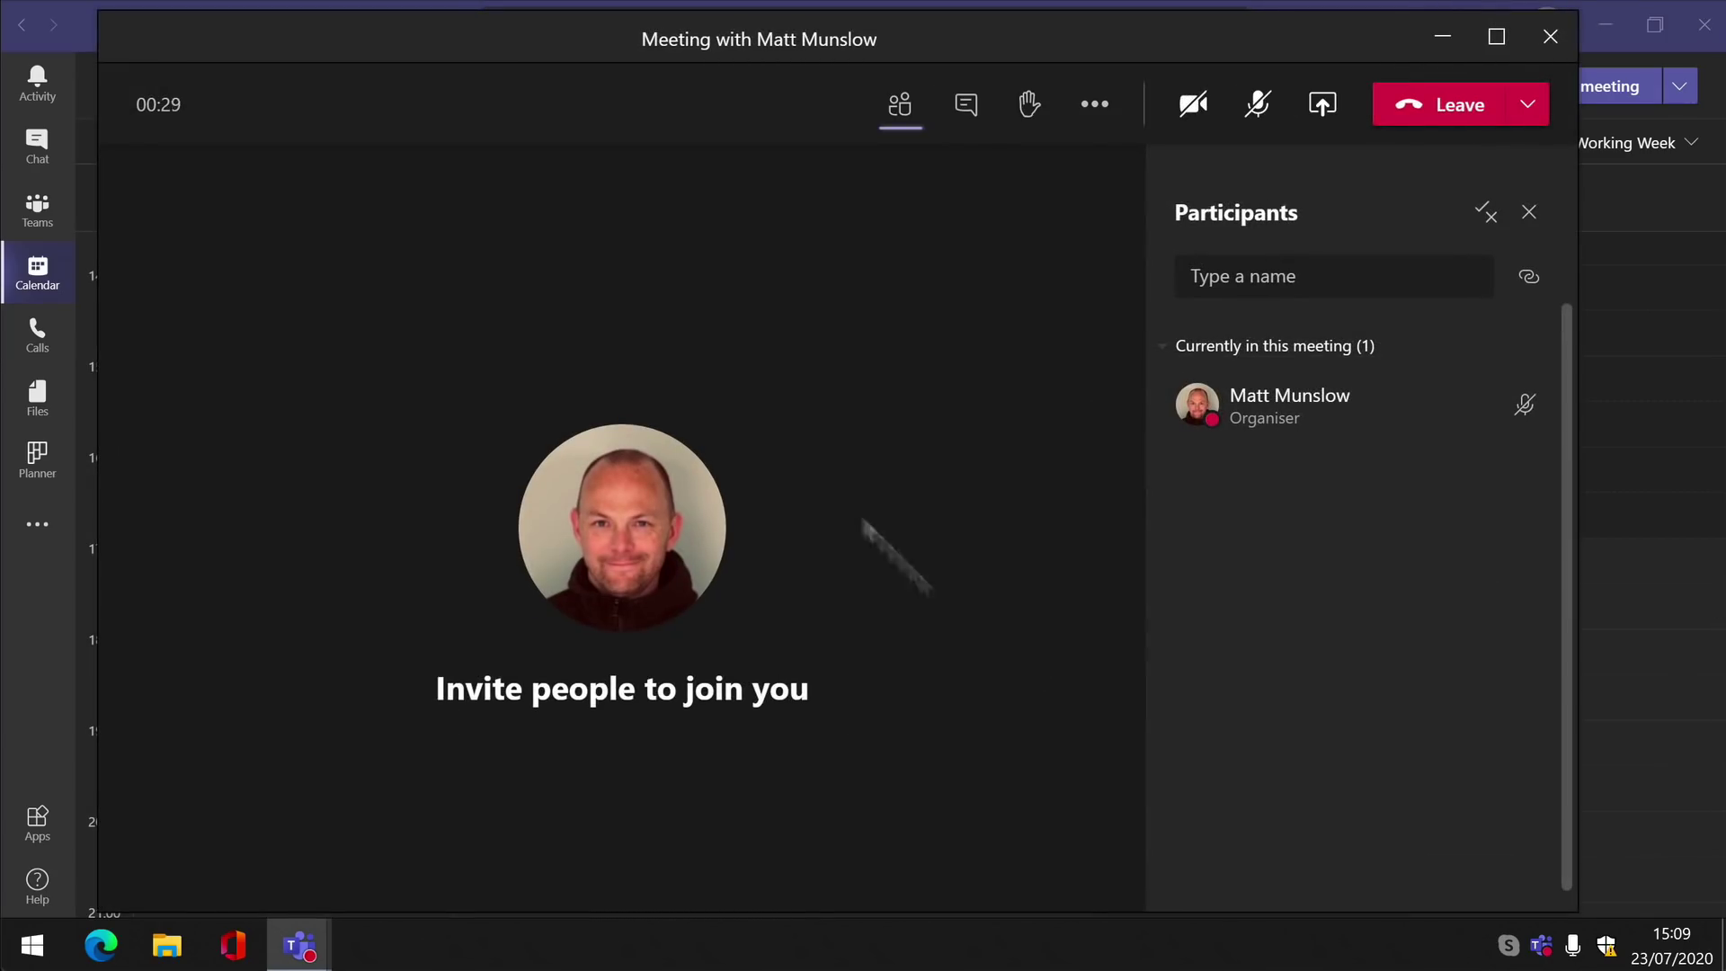
click(65, 589)
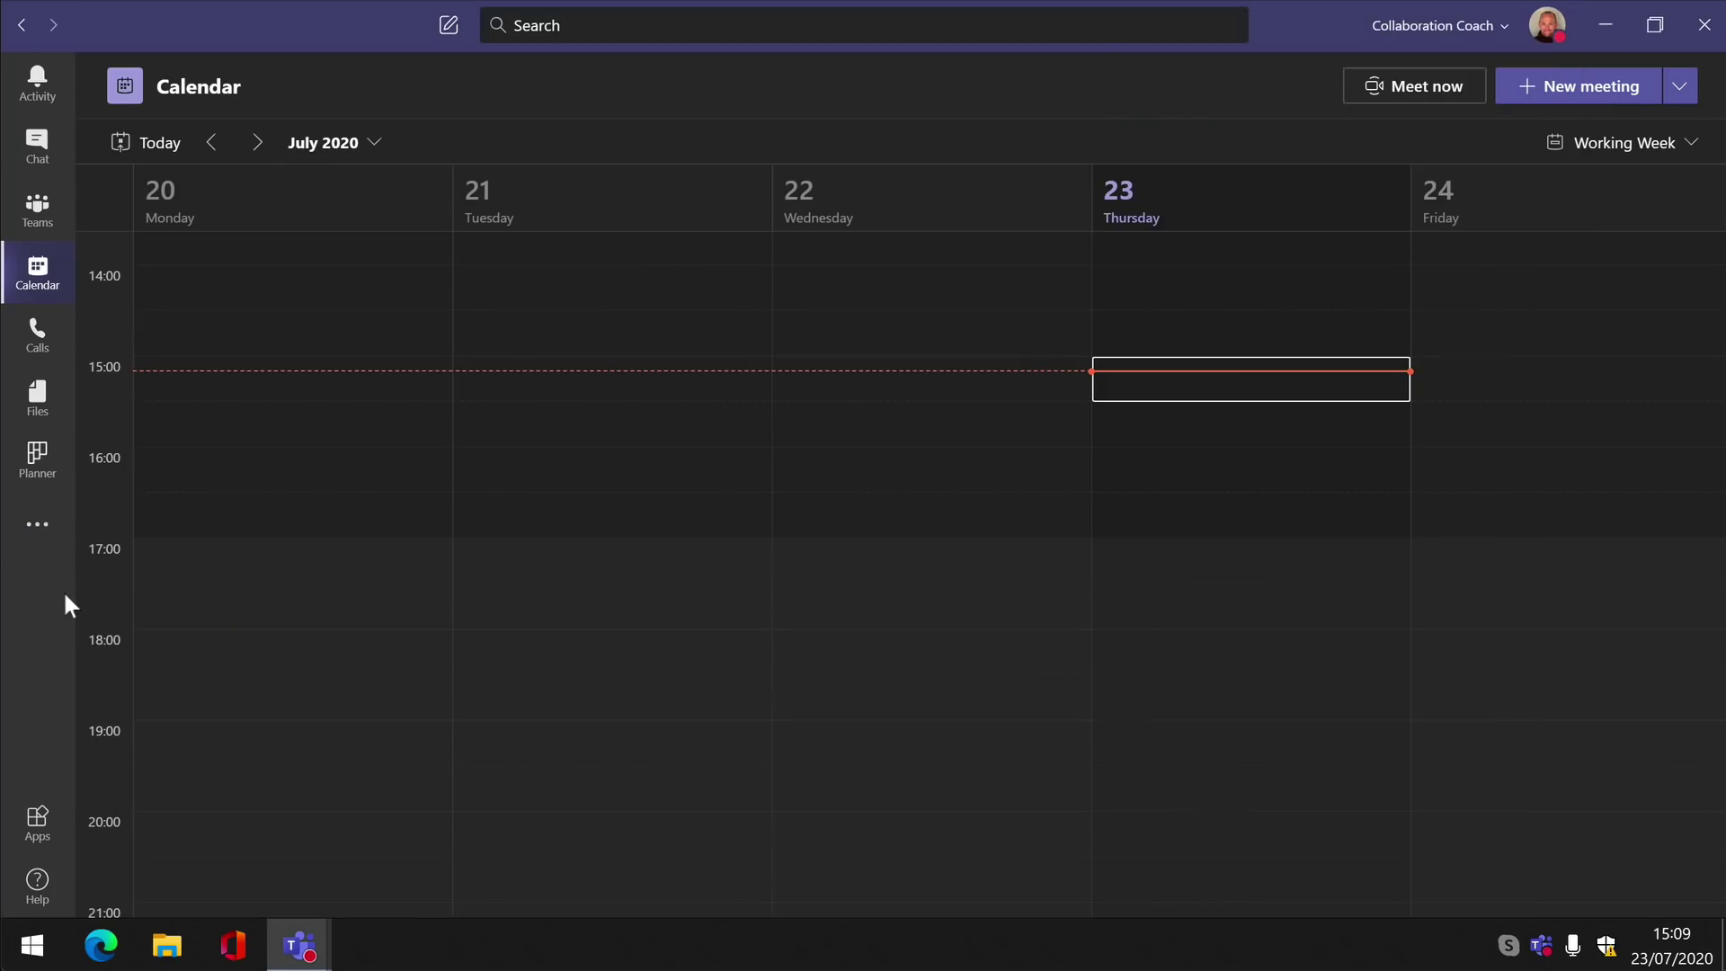
mouse_move(313, 946)
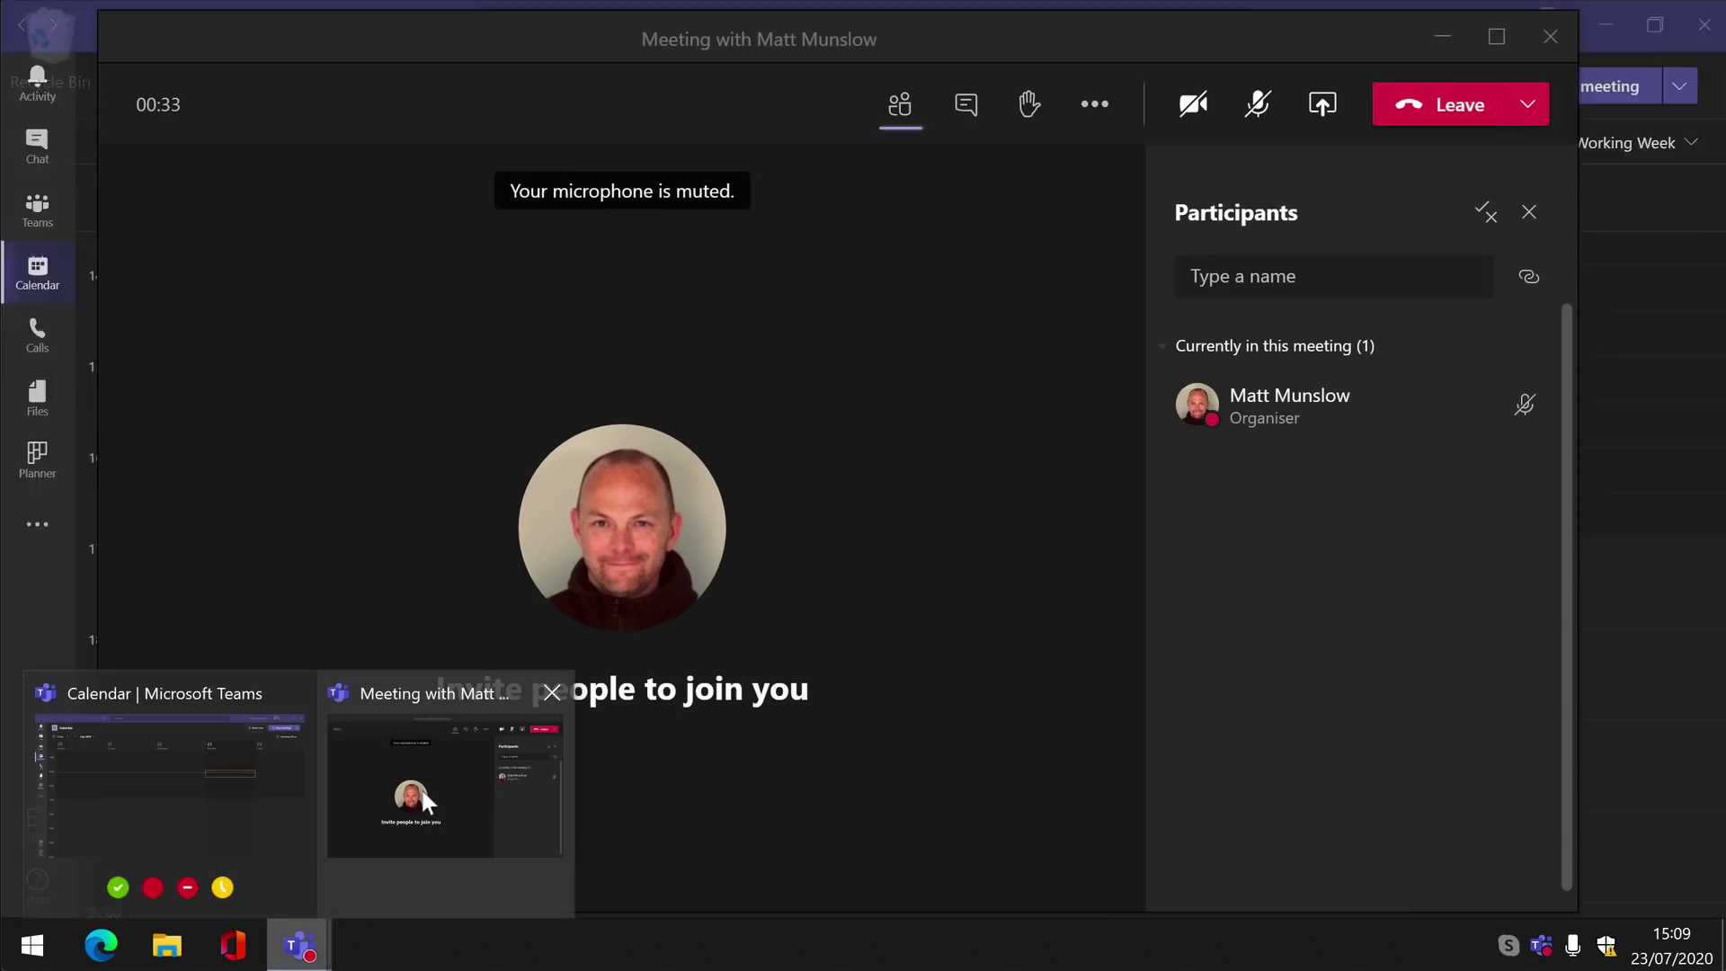
click(419, 786)
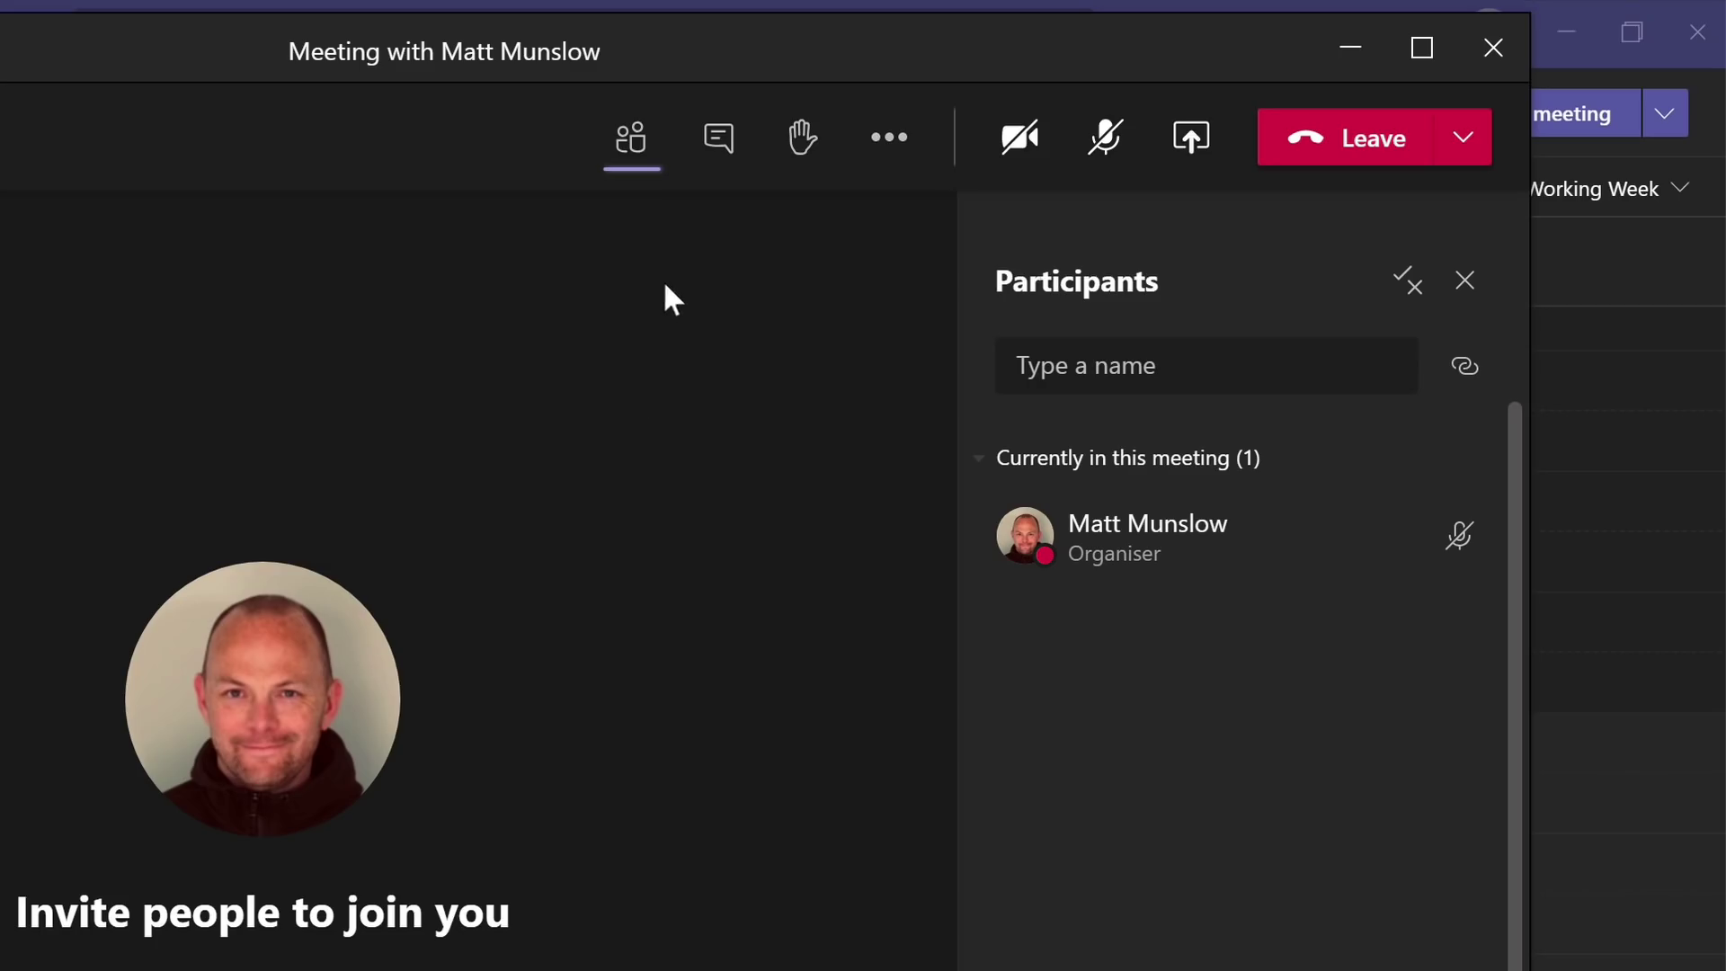
Switch the side panel to meeting chat, raise a hand, and check the Leave options
click(711, 158)
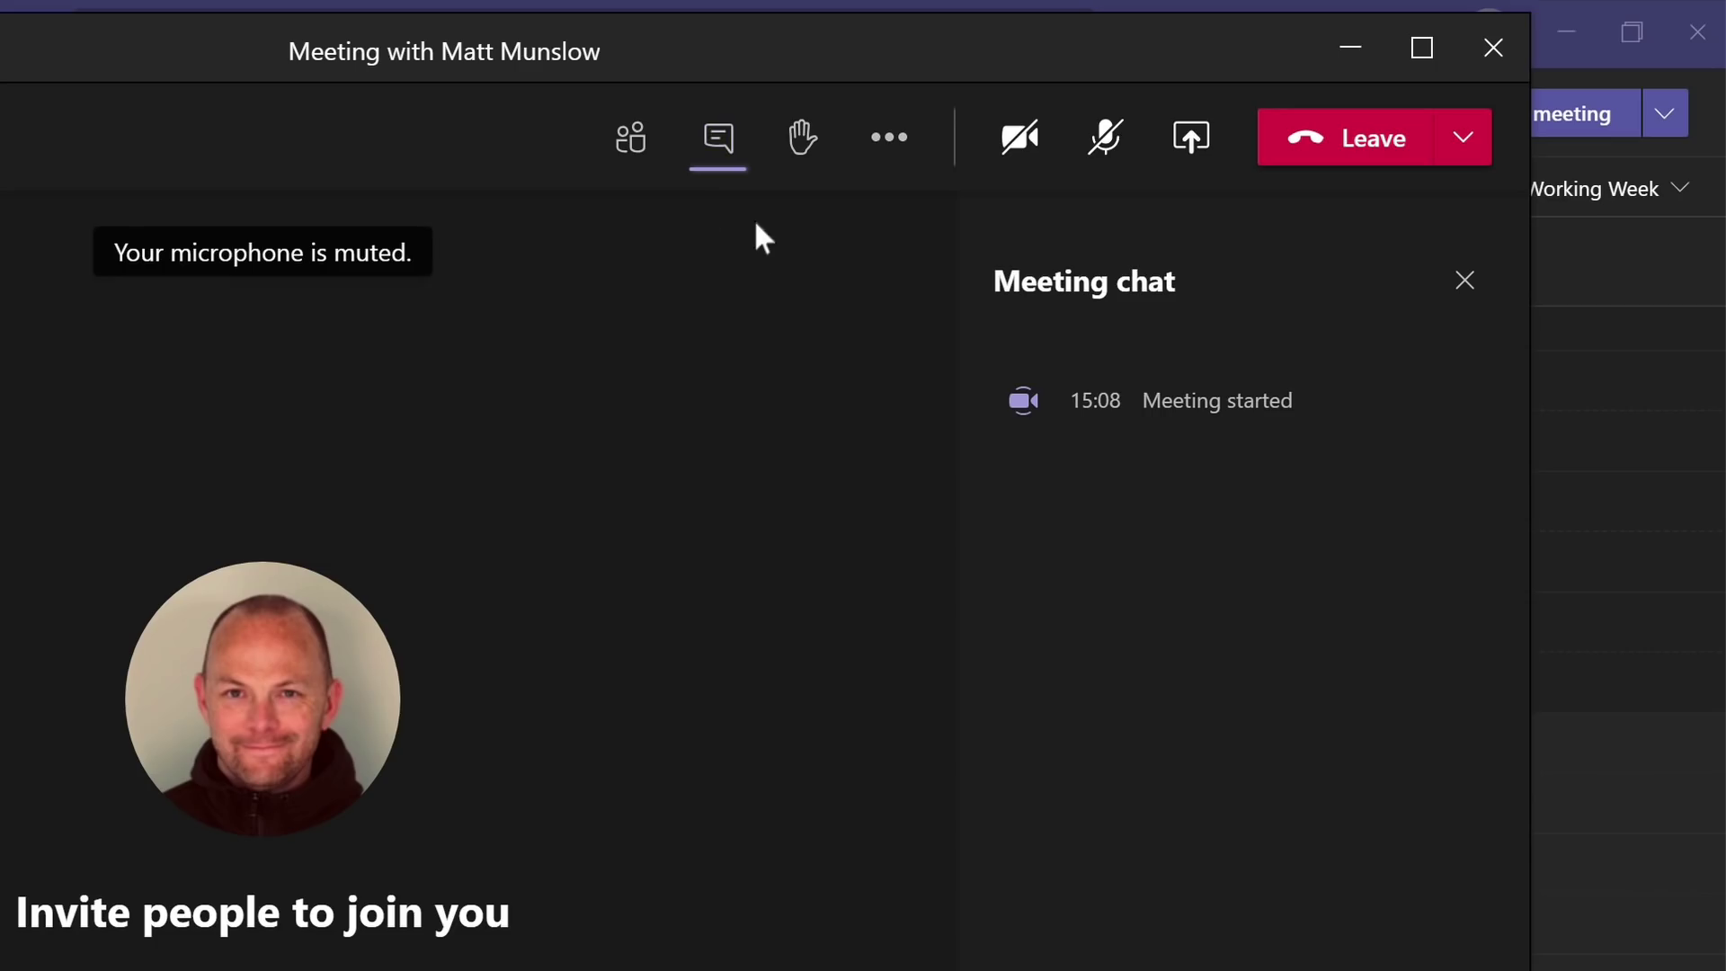
click(800, 151)
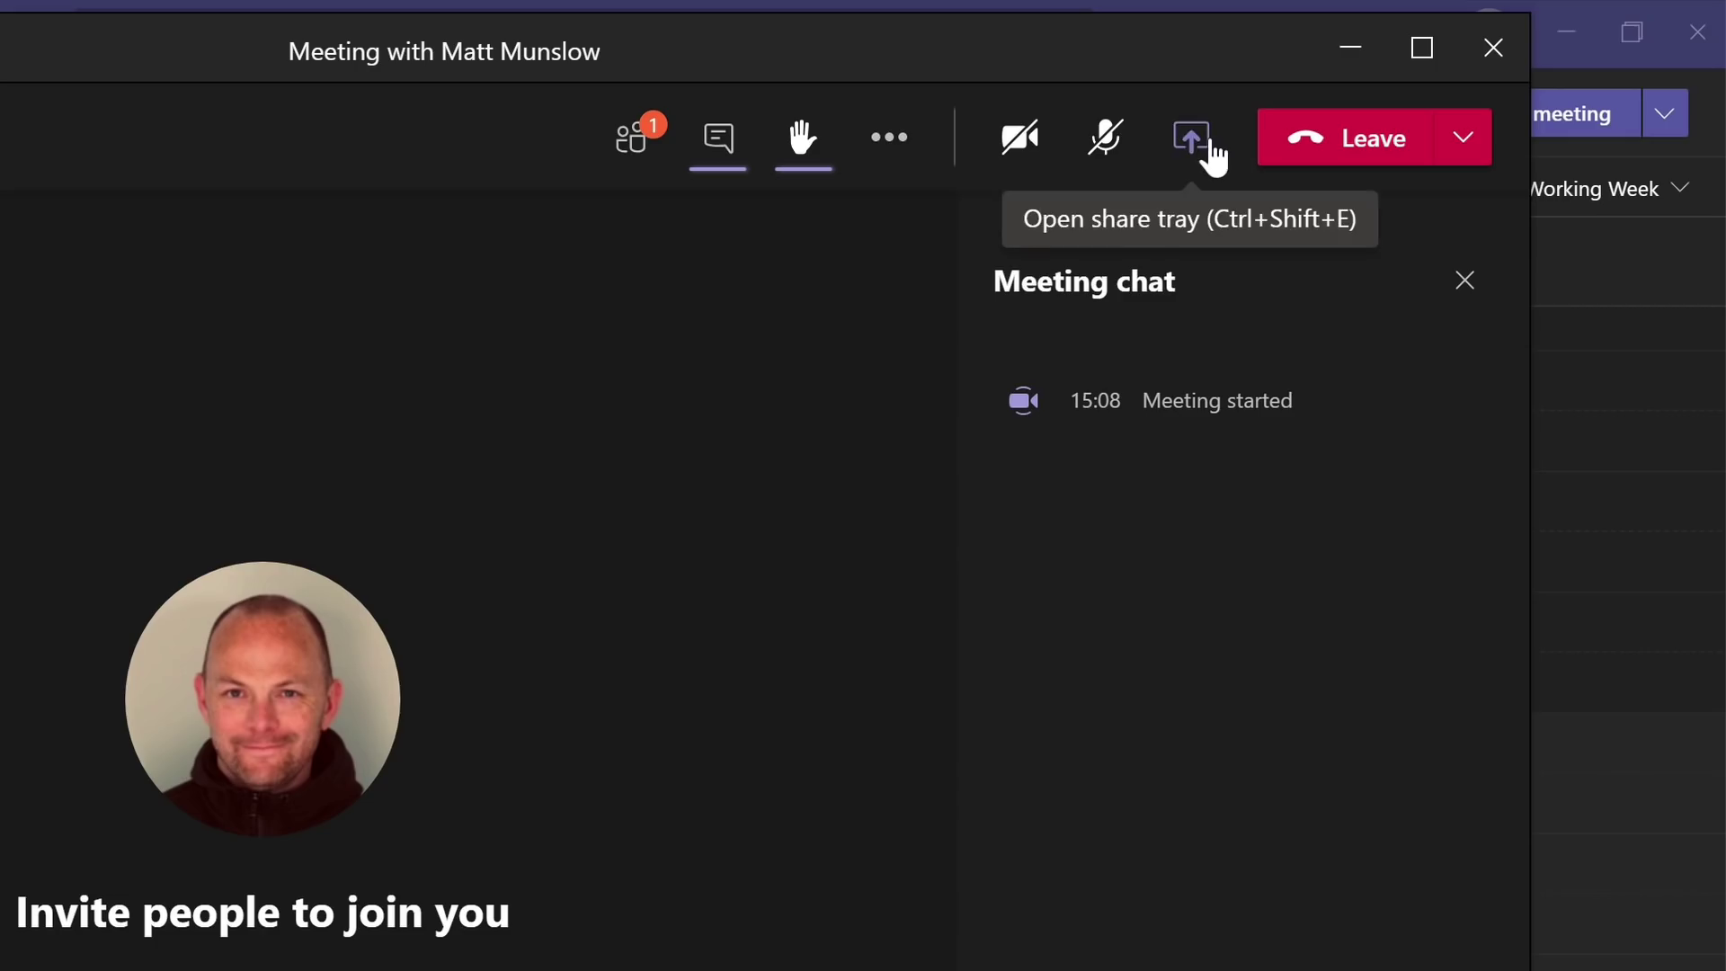
click(1467, 144)
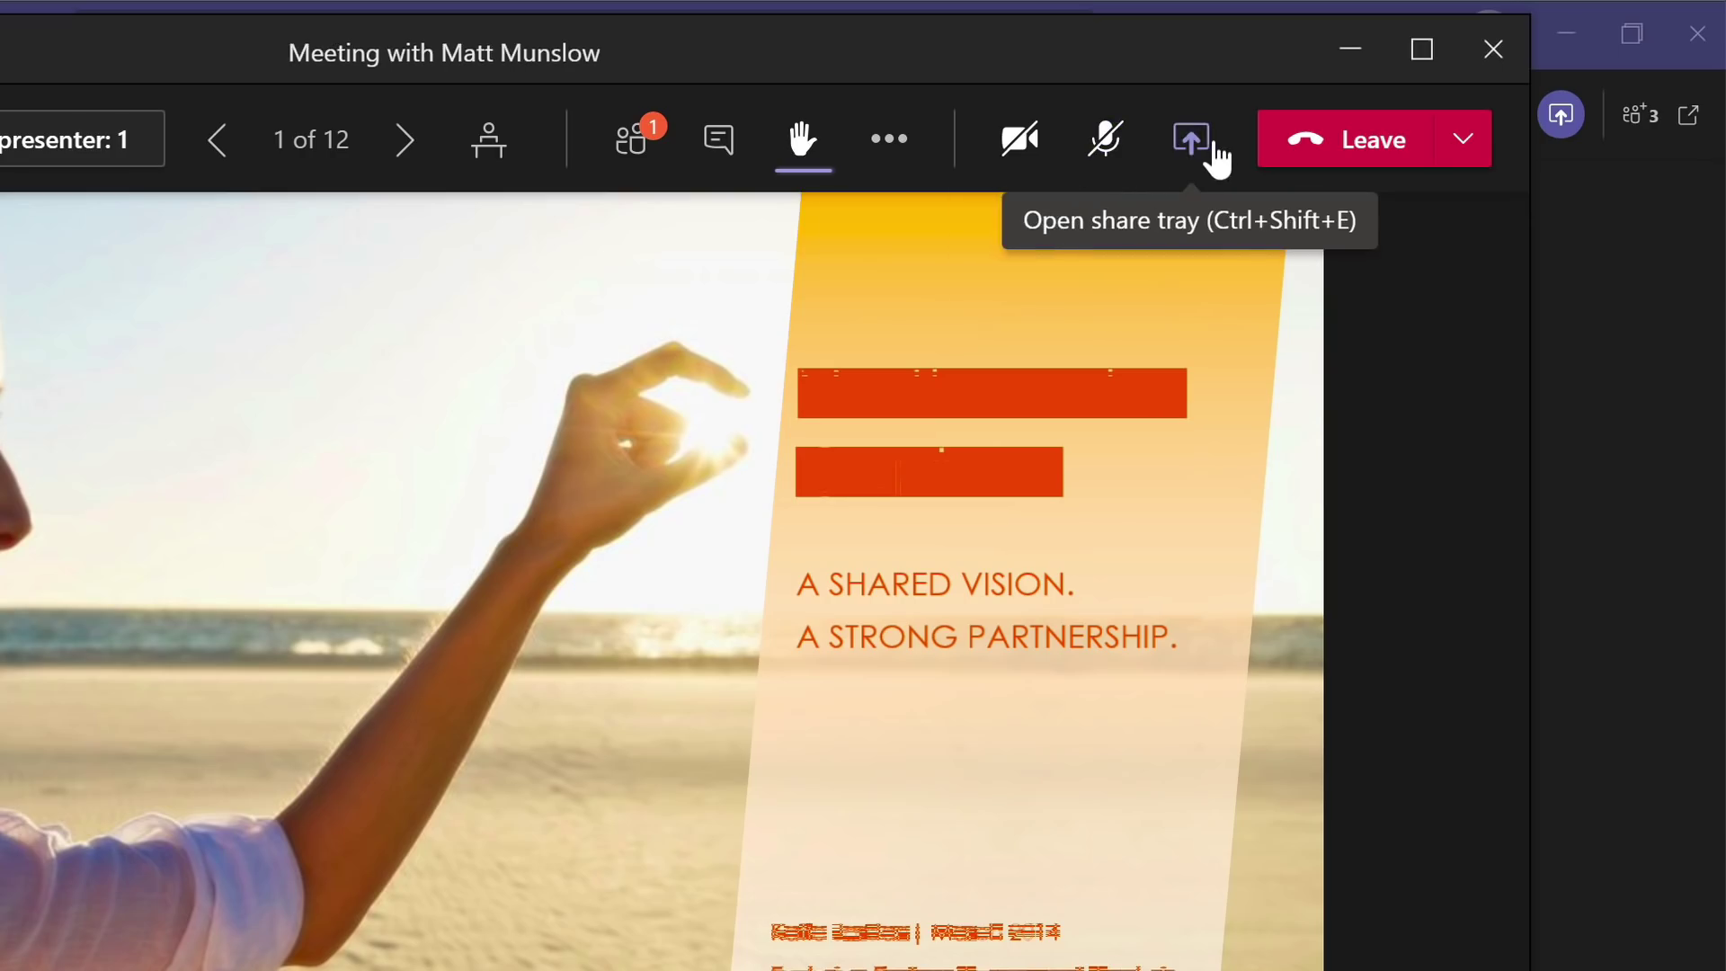
Glance at the Share tray, then advance the shared deck to slide 2
click(1214, 148)
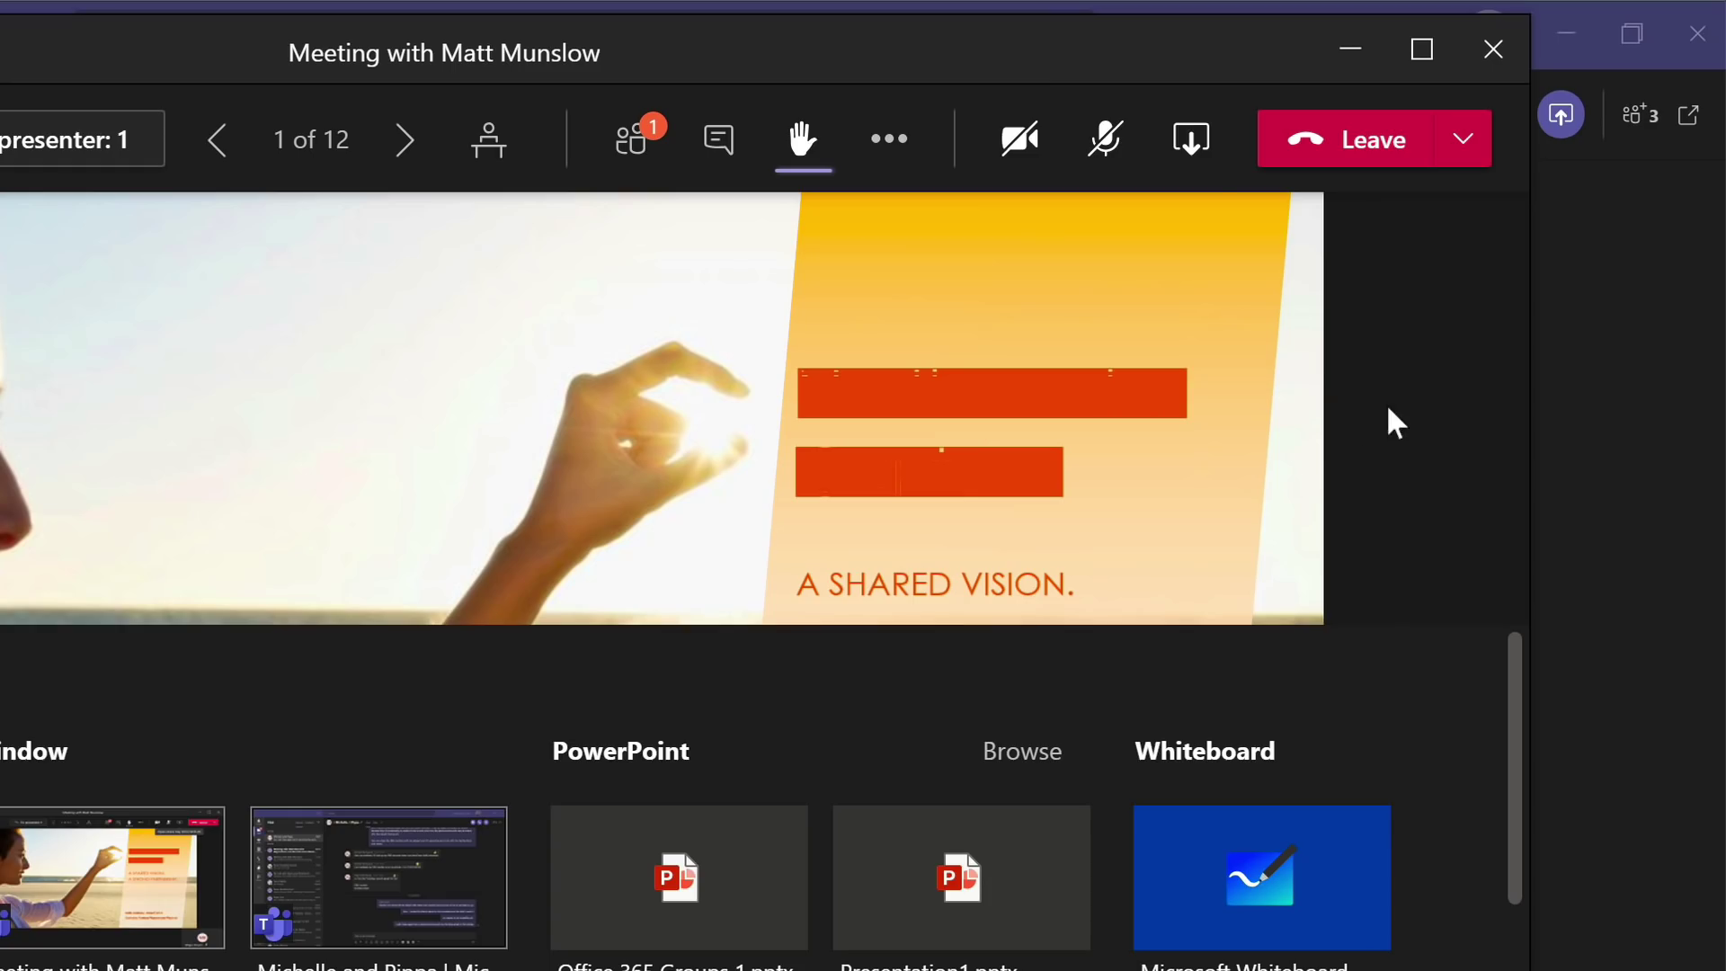
click(1191, 139)
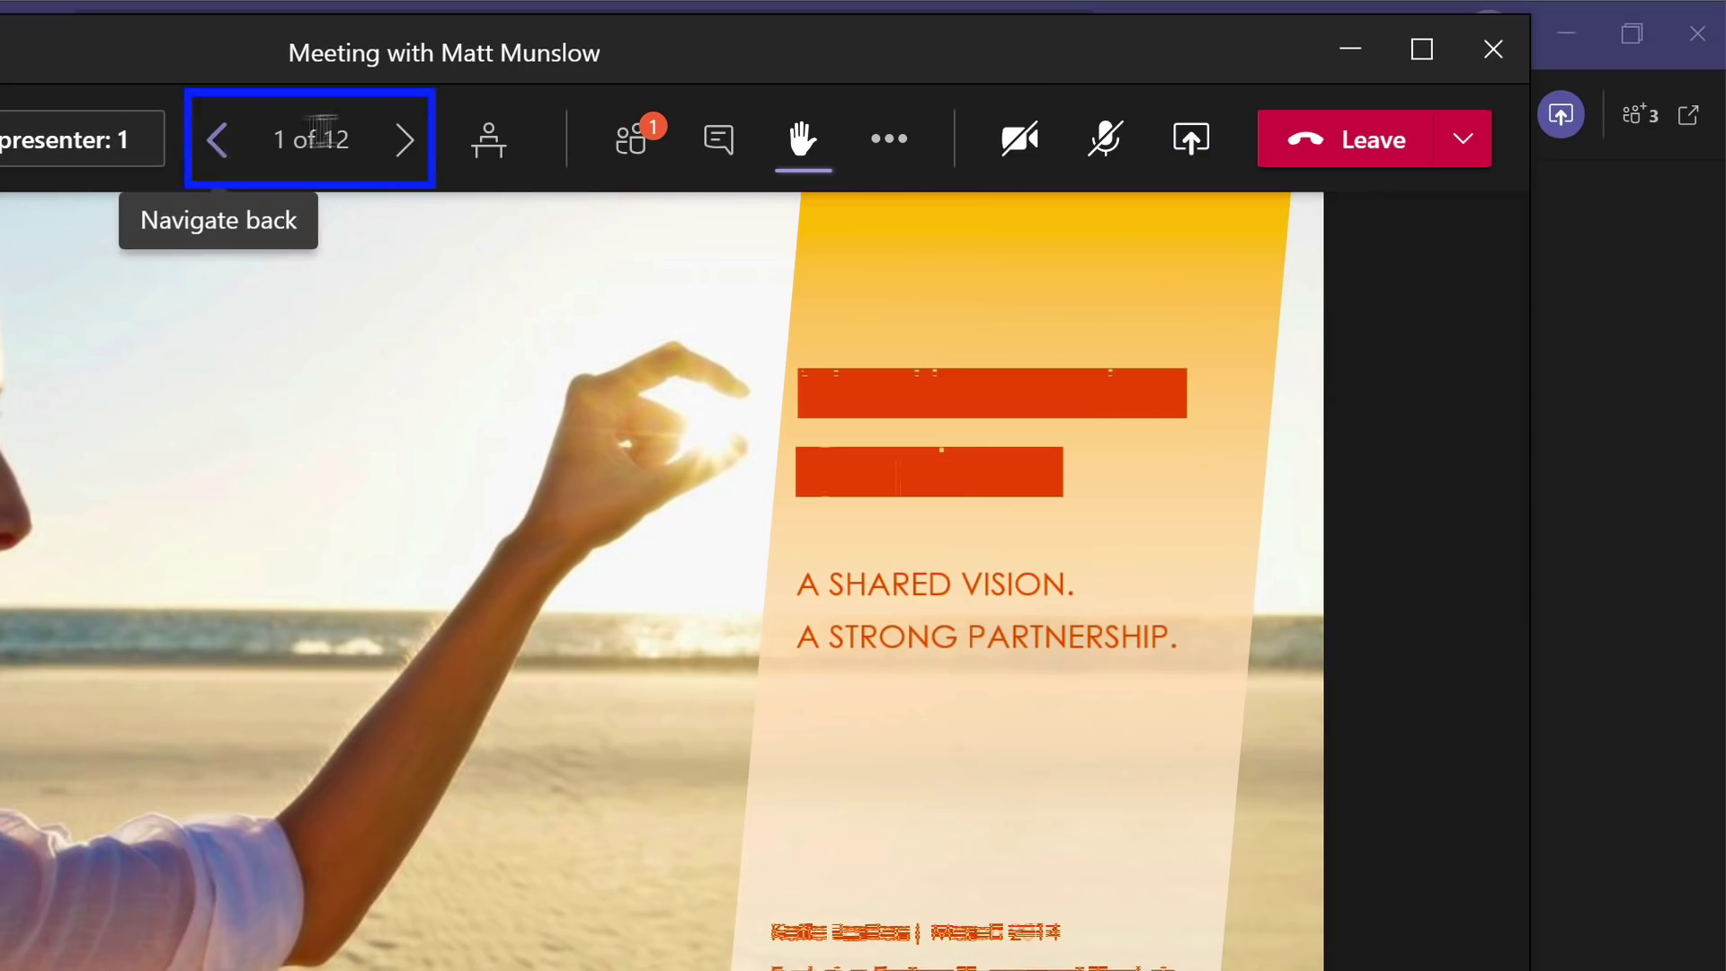
click(402, 148)
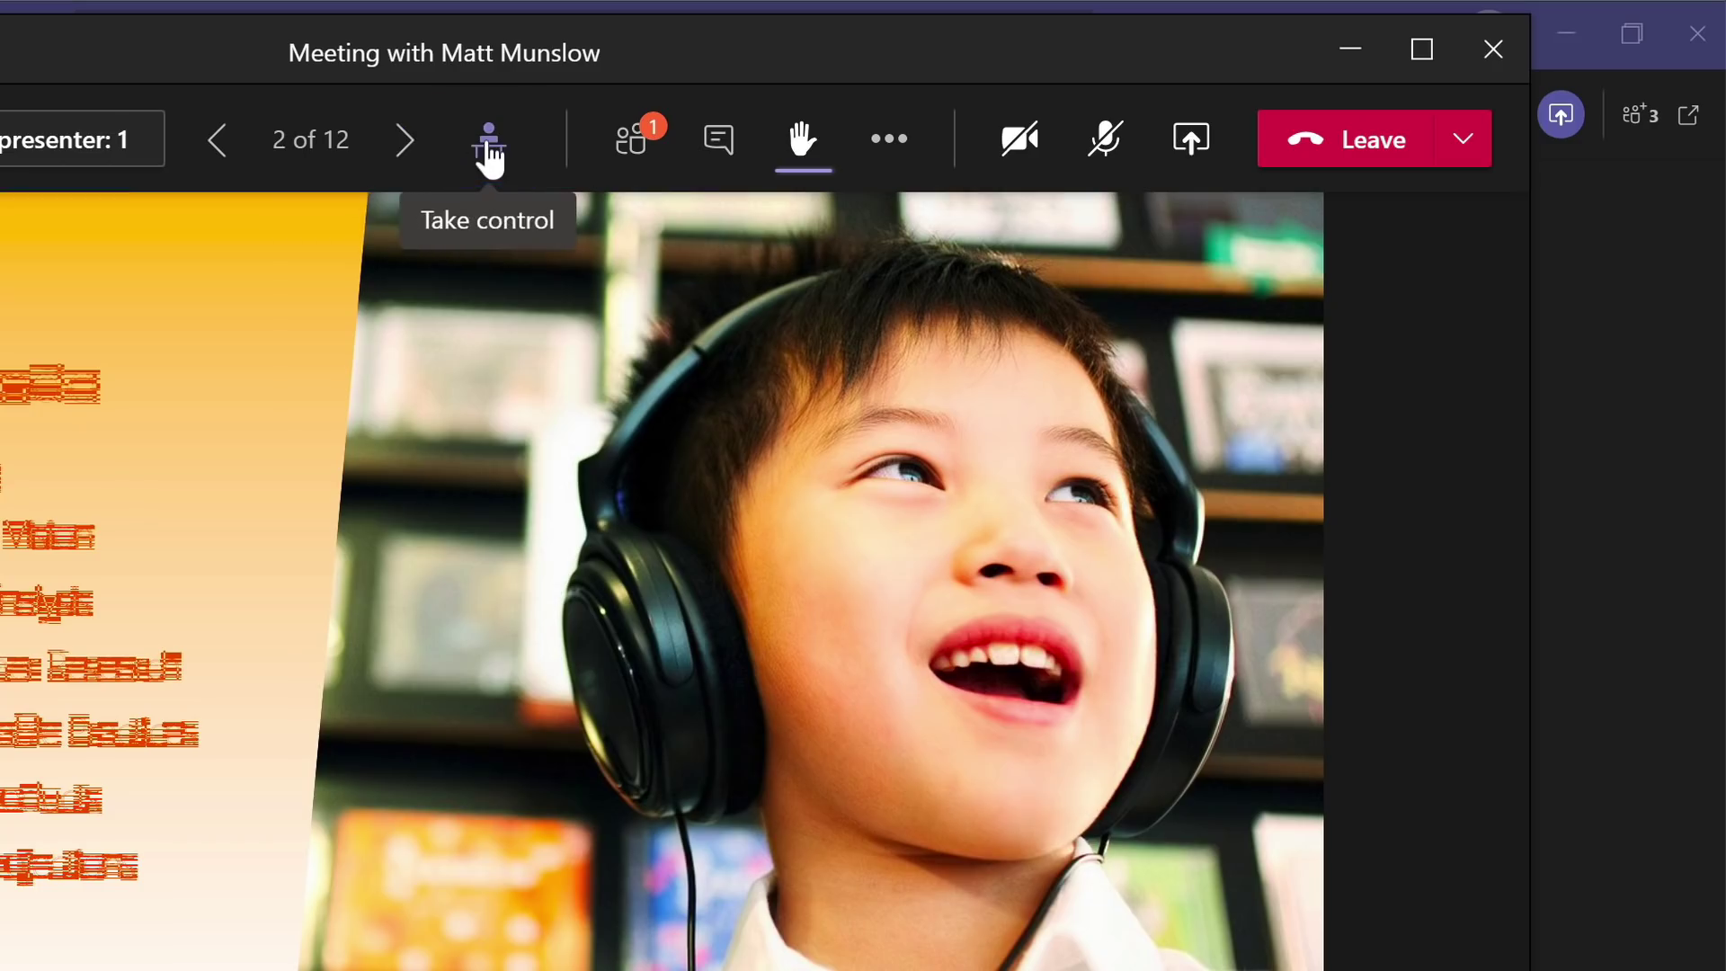
Set the stage to Focus on the shared slide and maximise the meeting window
click(892, 160)
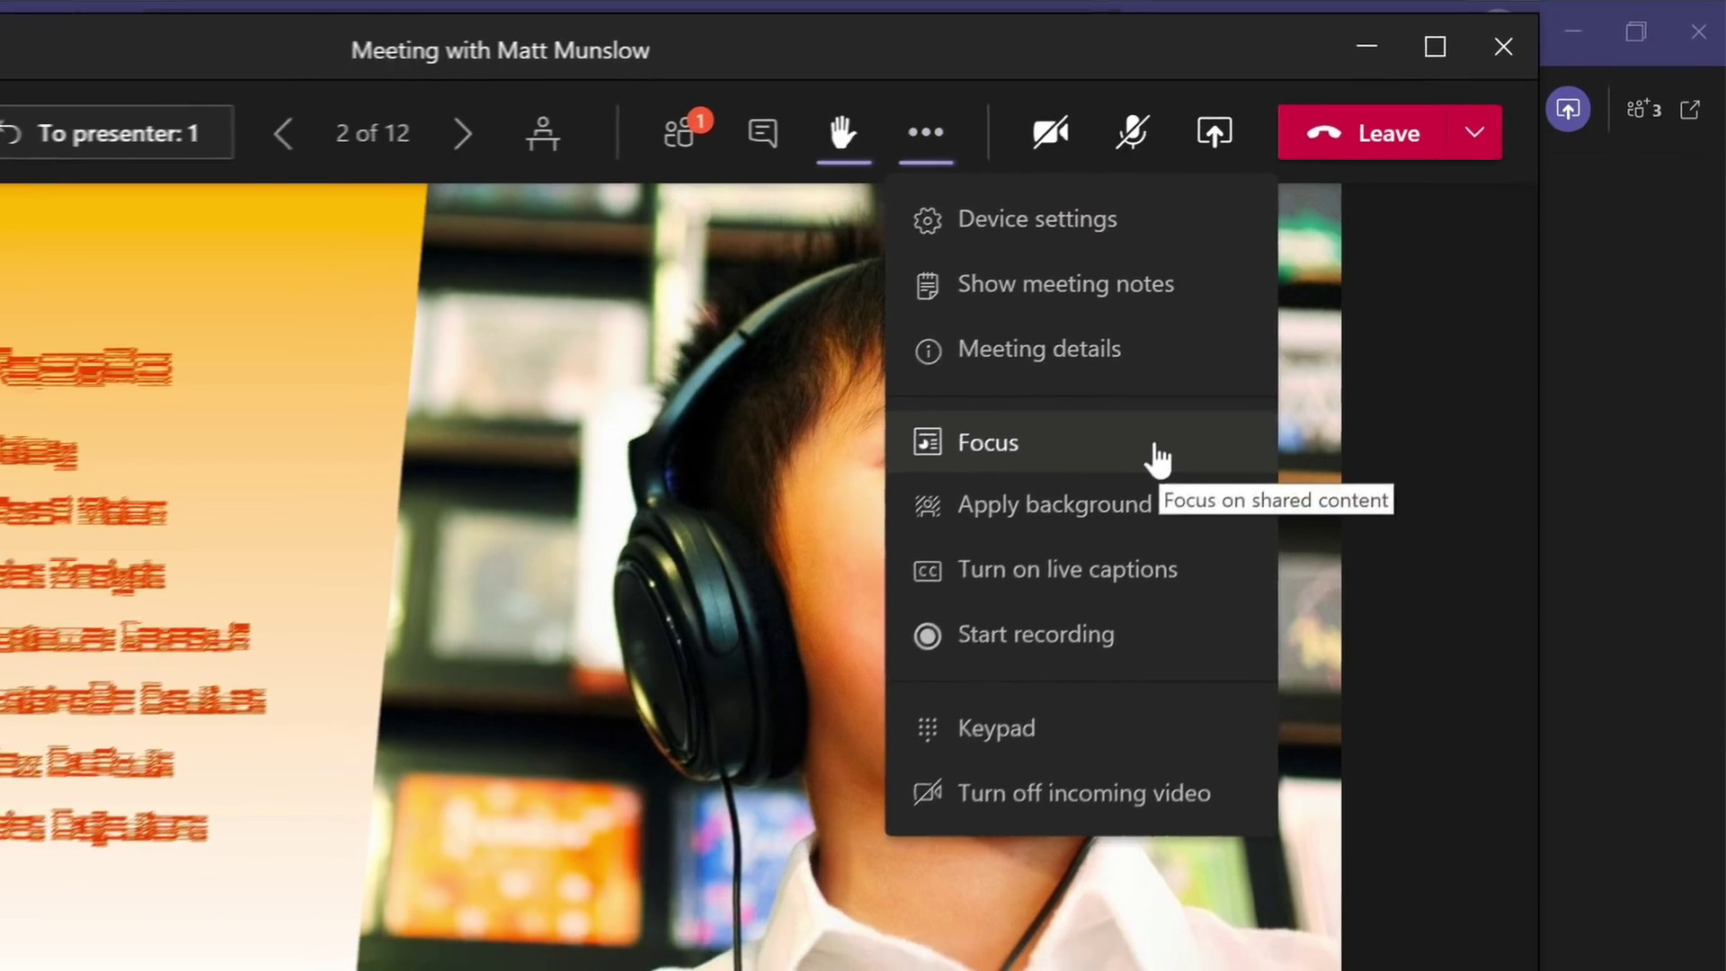
click(1155, 452)
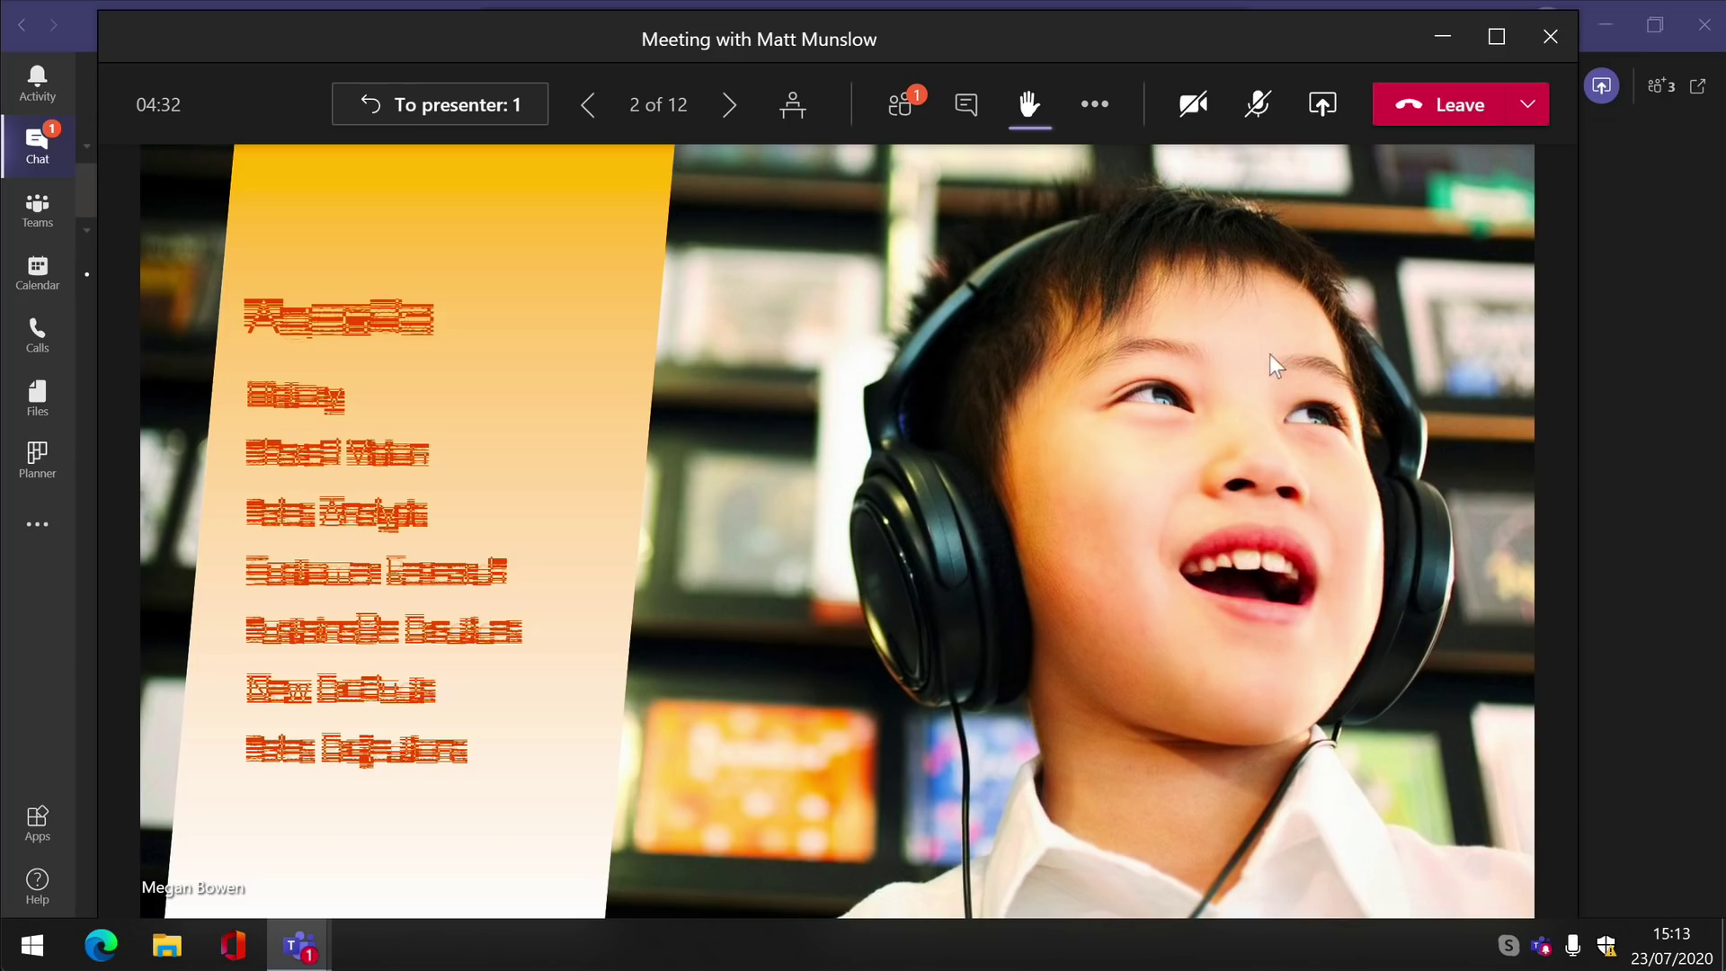
click(1495, 40)
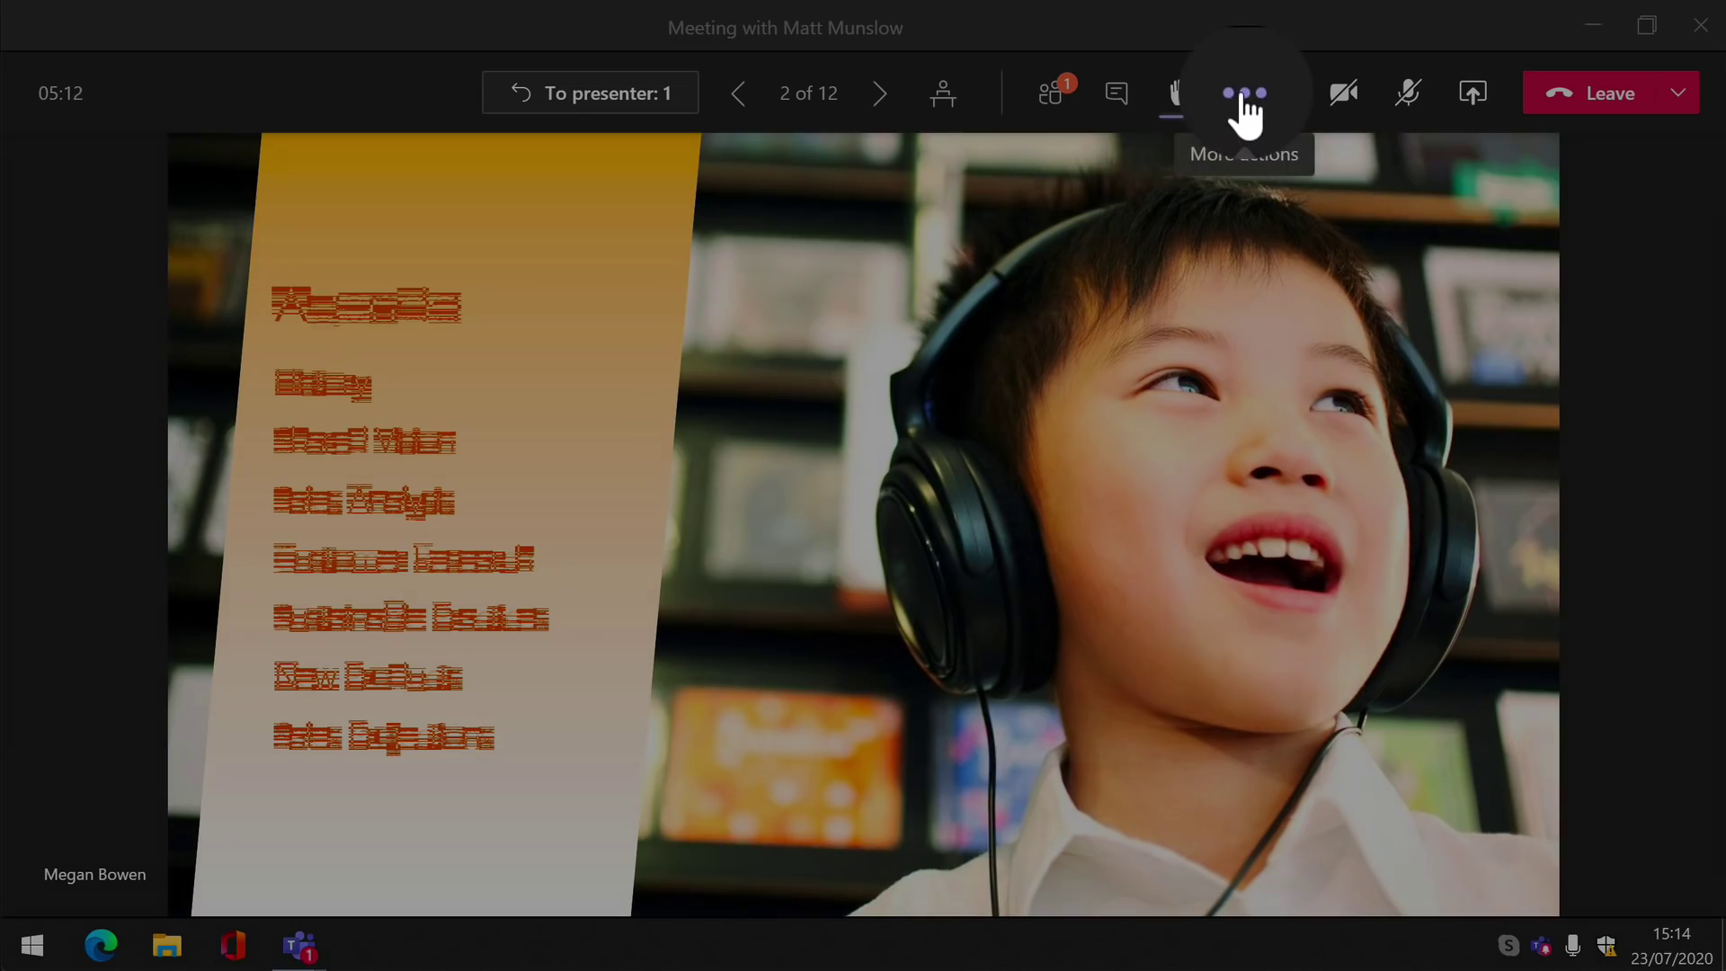
Show meeting notes from More actions and choose Take notes
click(1245, 93)
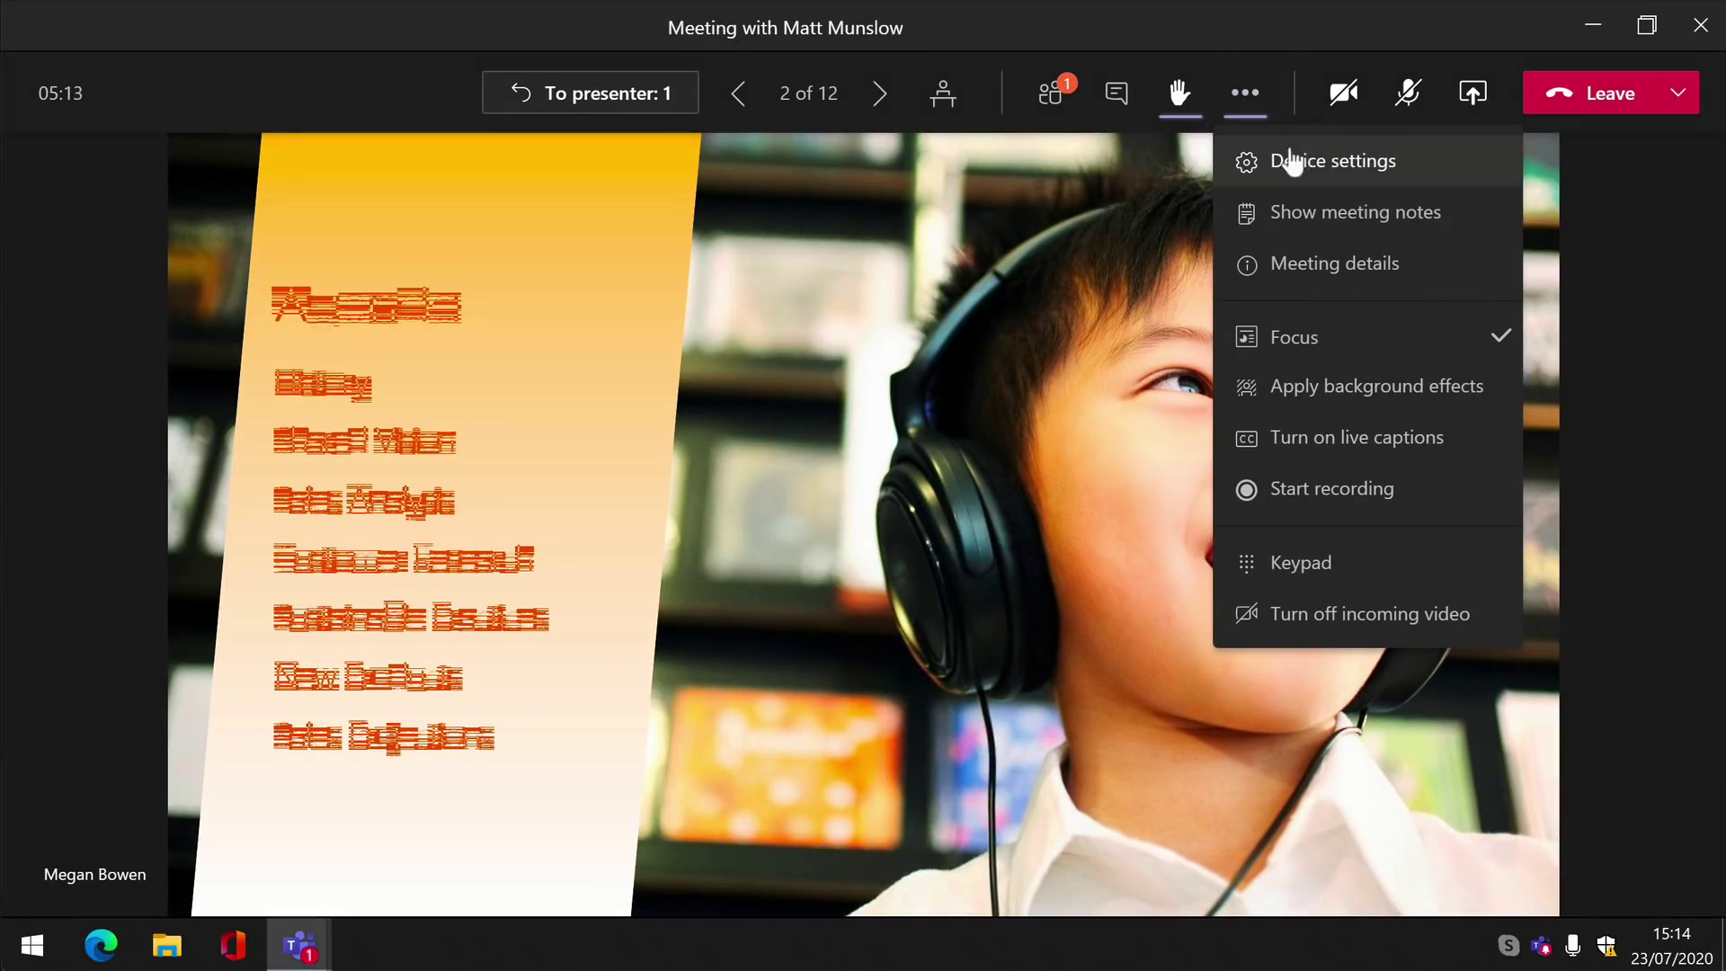
click(1436, 223)
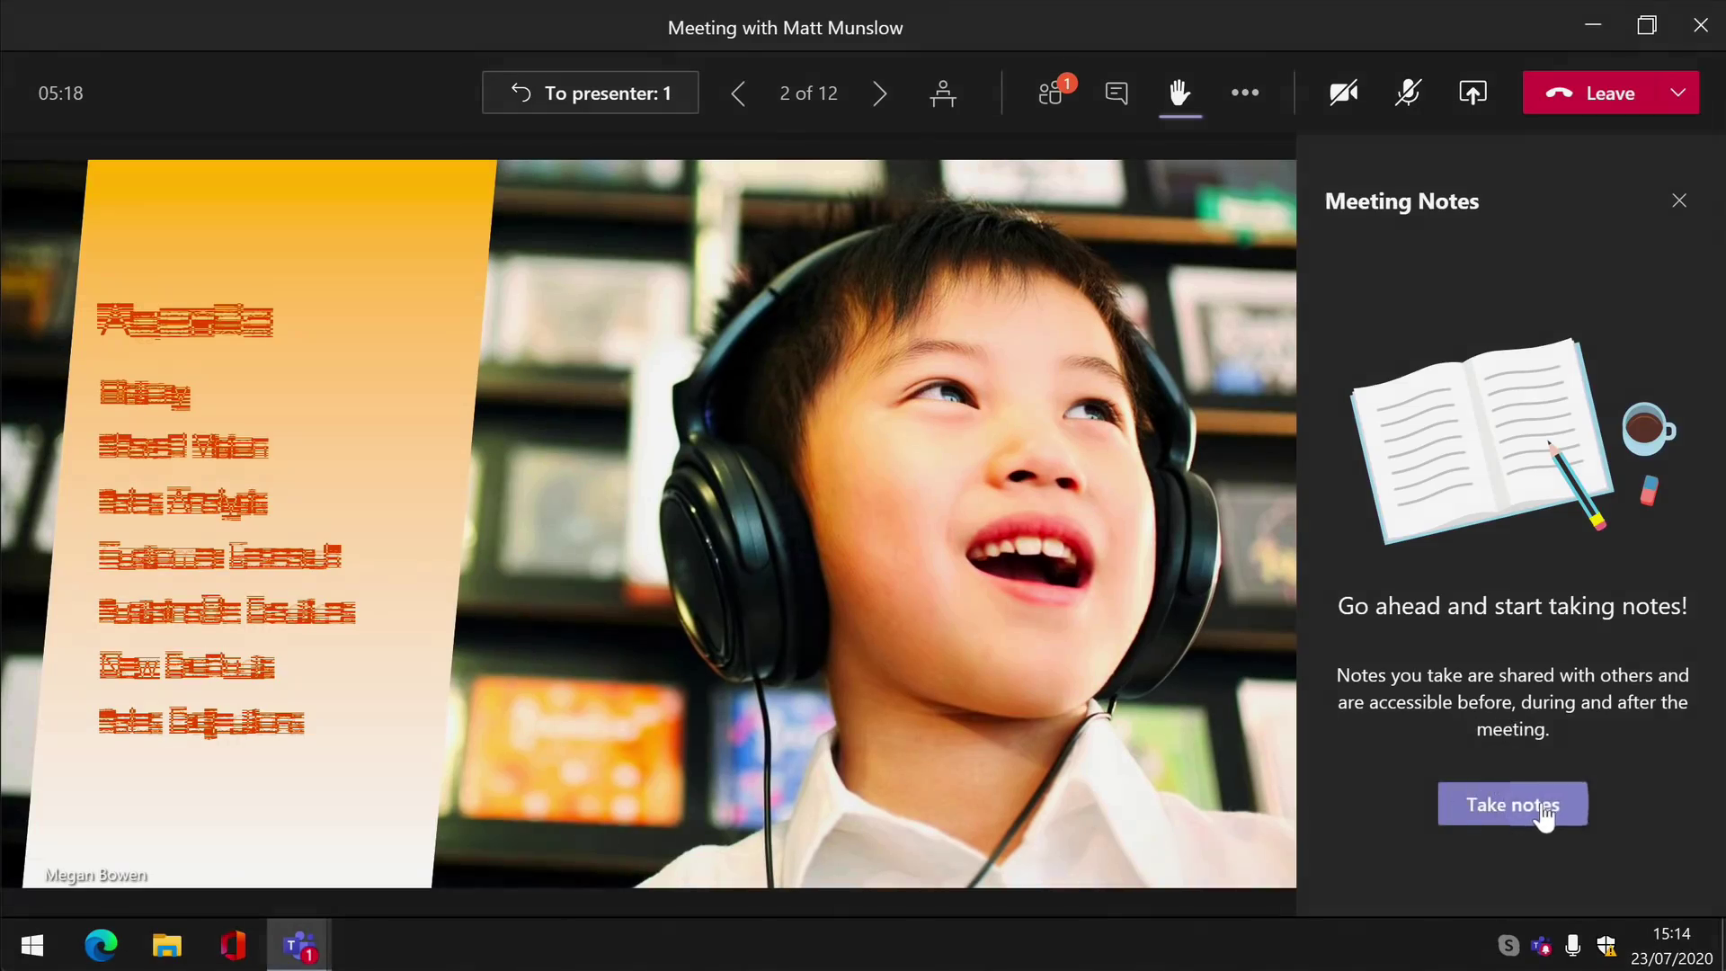
click(1542, 803)
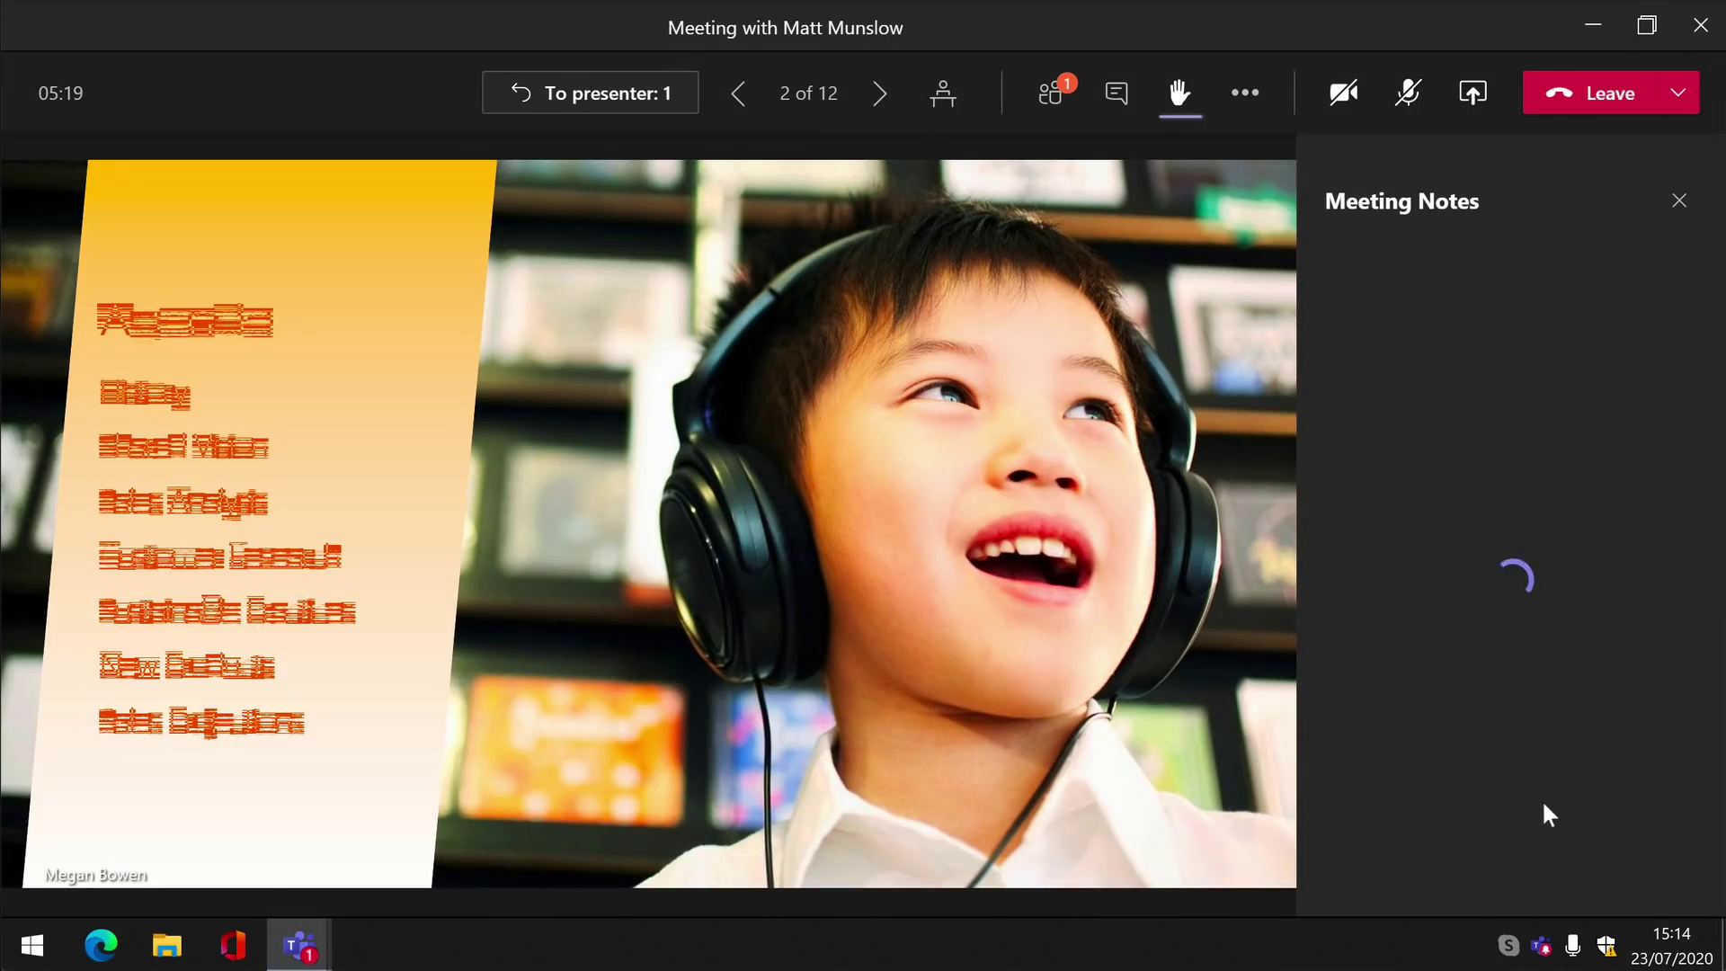